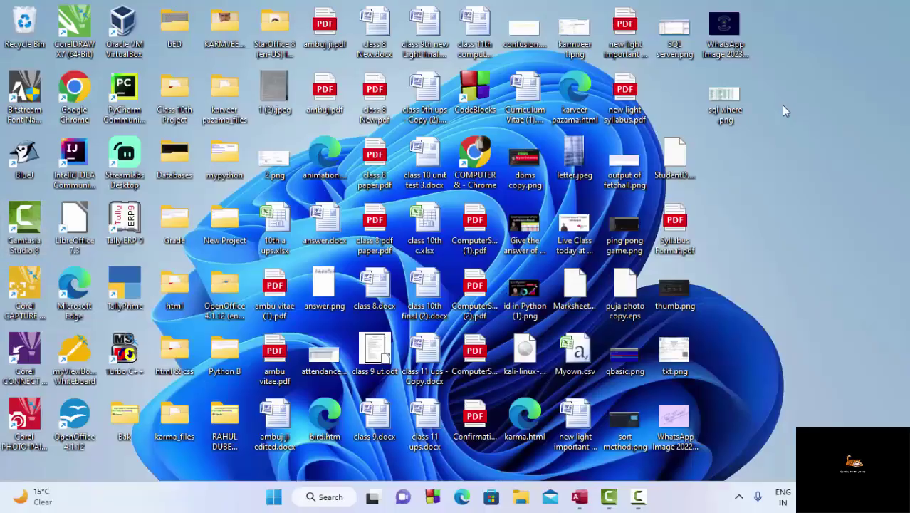
Step: Refresh the Windows desktop from its right-click menu
{"action": "right_click", "coordinate": [781, 110]}
{"action": "left_click", "coordinate": [696, 165]}
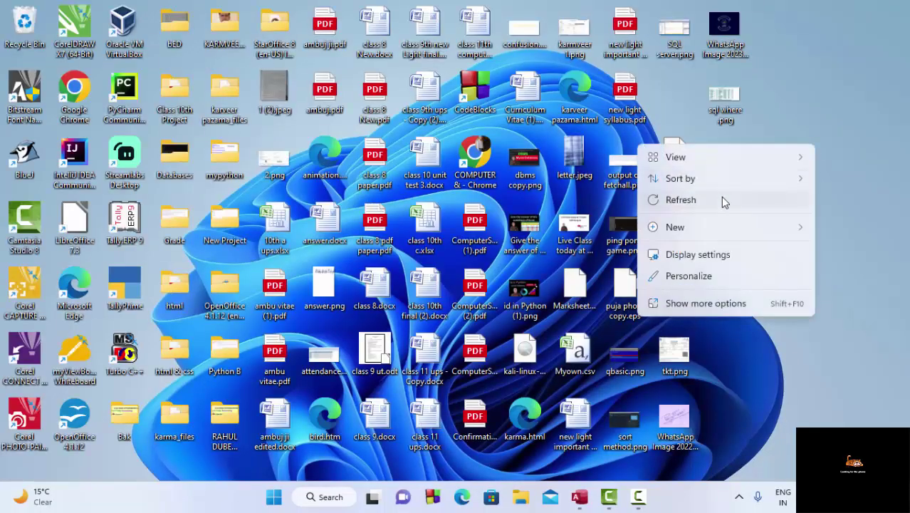
{"action": "left_click", "coordinate": [721, 198]}
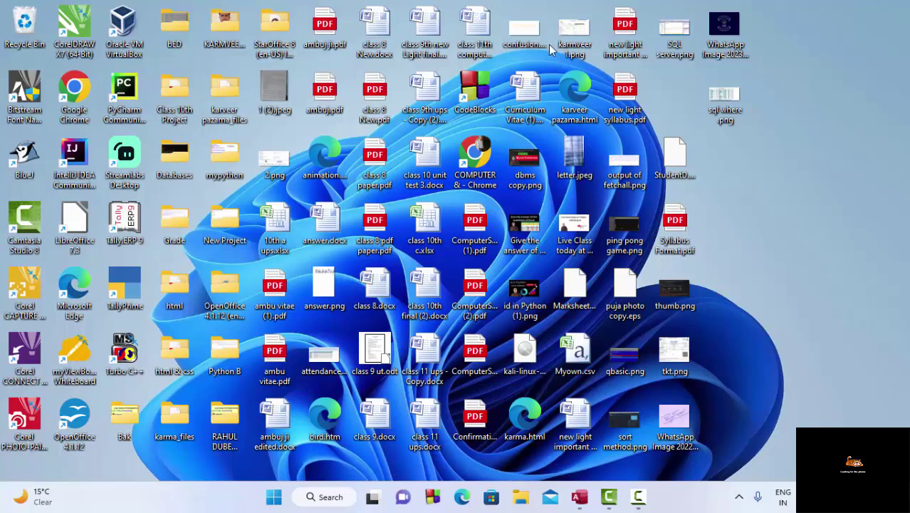
Step: Back in Database76, delete Table1 from the navigation pane and confirm the deletion
{"action": "left_click", "coordinate": [578, 497]}
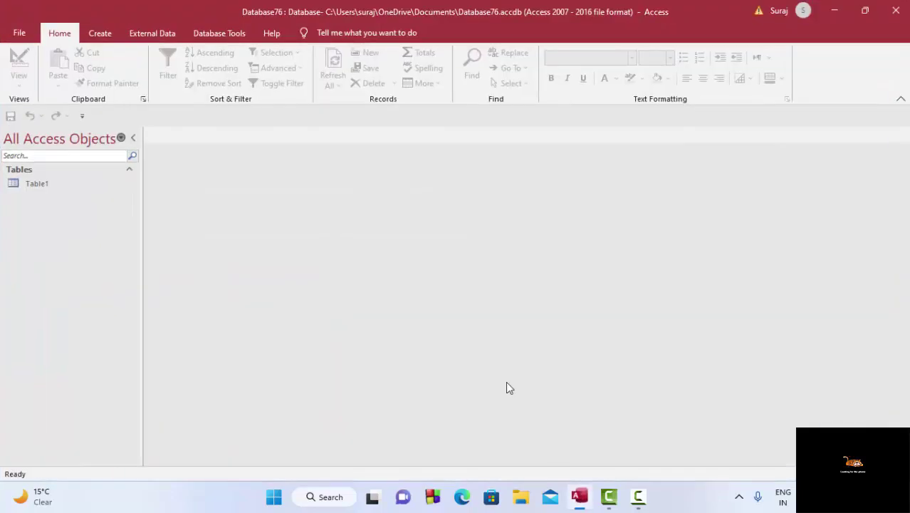
{"action": "left_click", "coordinate": [30, 184]}
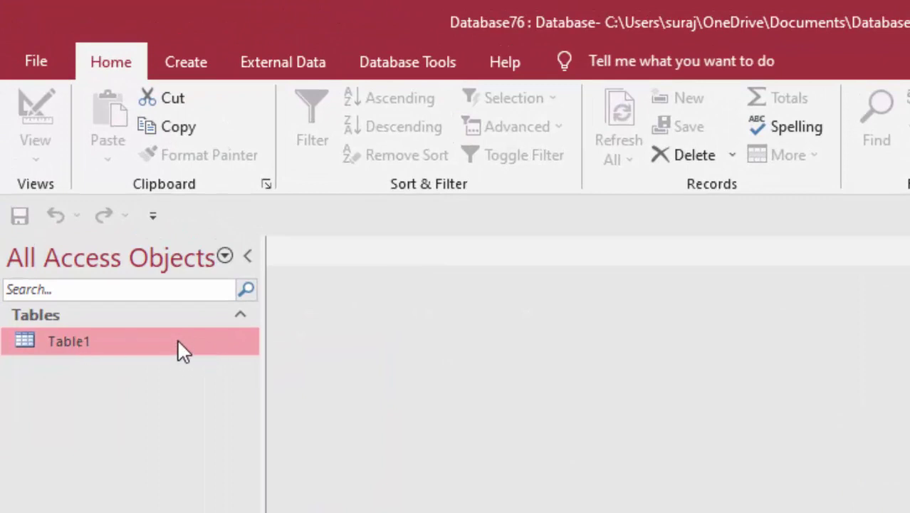
{"action": "right_click", "coordinate": [178, 340]}
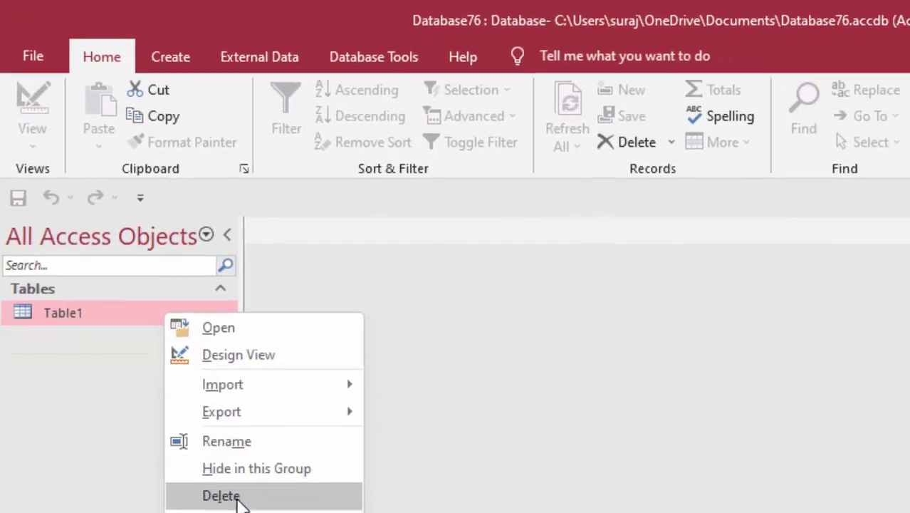
{"action": "left_click", "coordinate": [256, 512]}
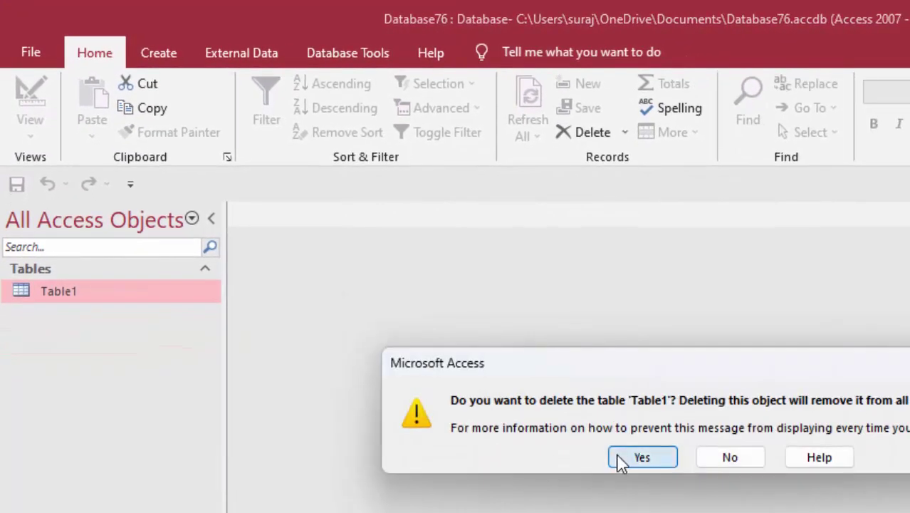
{"action": "left_click", "coordinate": [618, 457]}
{"action": "left_click", "coordinate": [165, 63]}
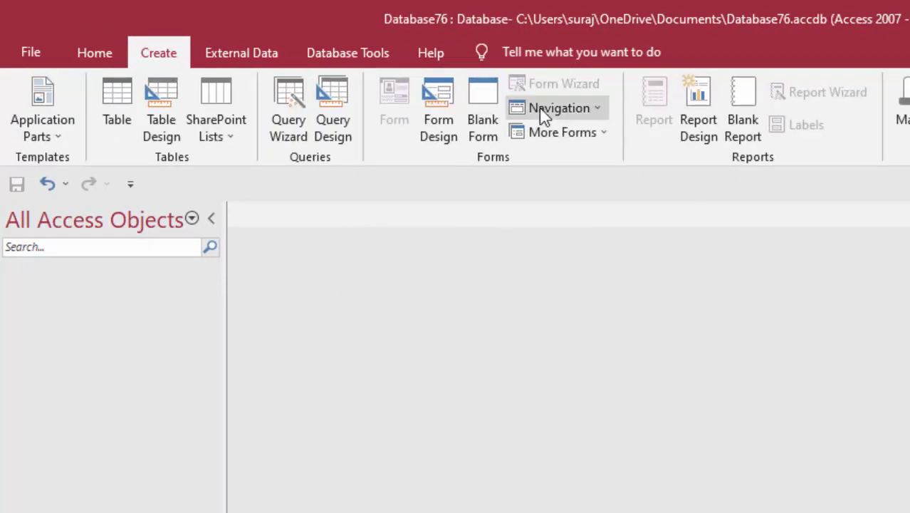
Step: In a new query's SQL view, write CREATE TABLE StuT with varchar(20) name fields and a date field
{"action": "left_click", "coordinate": [341, 90]}
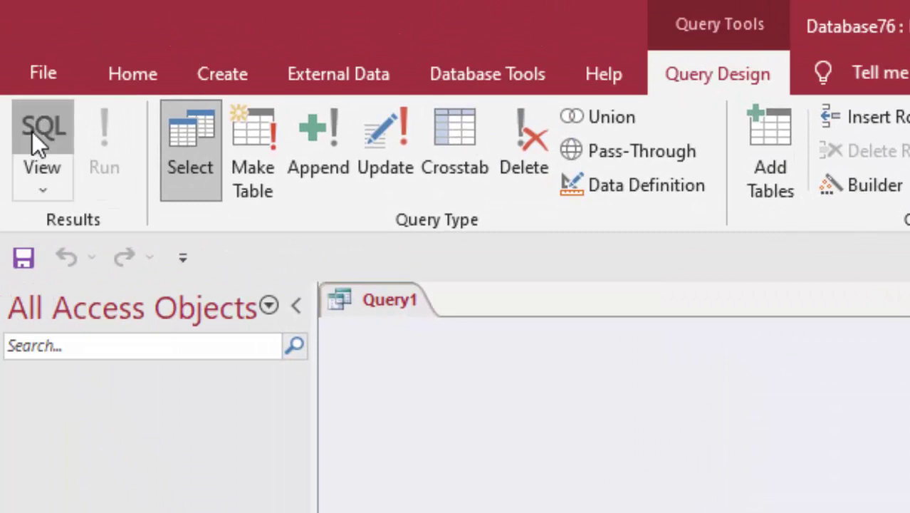
{"action": "left_click", "coordinate": [34, 132]}
{"action": "key", "text": "Delete"}
{"action": "type", "text": "Cr"}
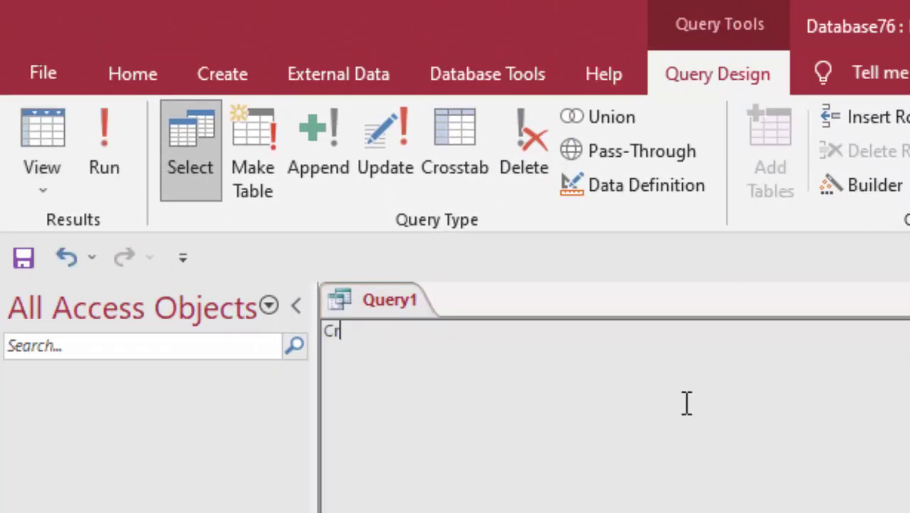
{"action": "type", "text": "eate table Stu"}
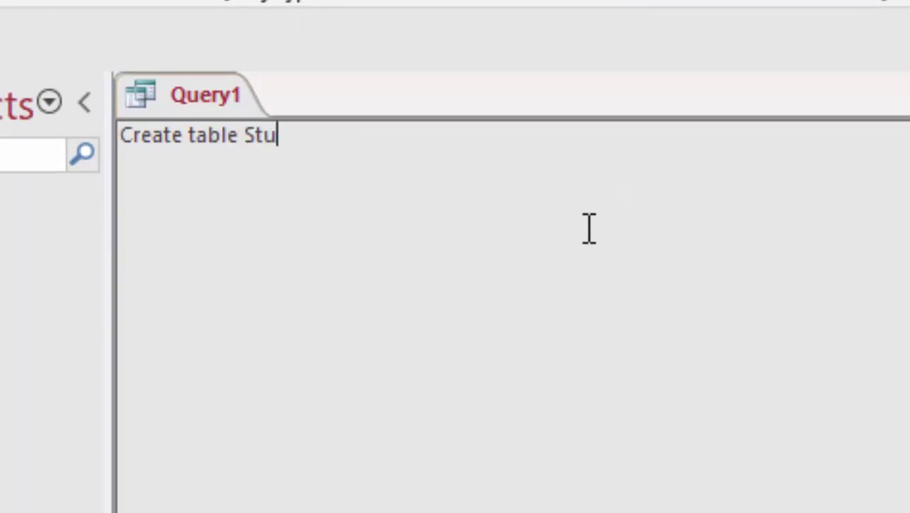
{"action": "type", "text": "T(F"}
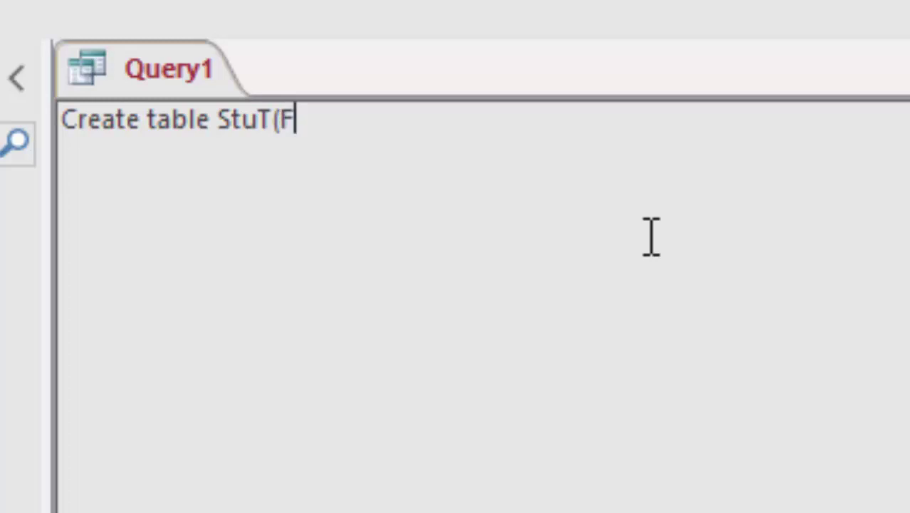
{"action": "type", "text": "rst_"}
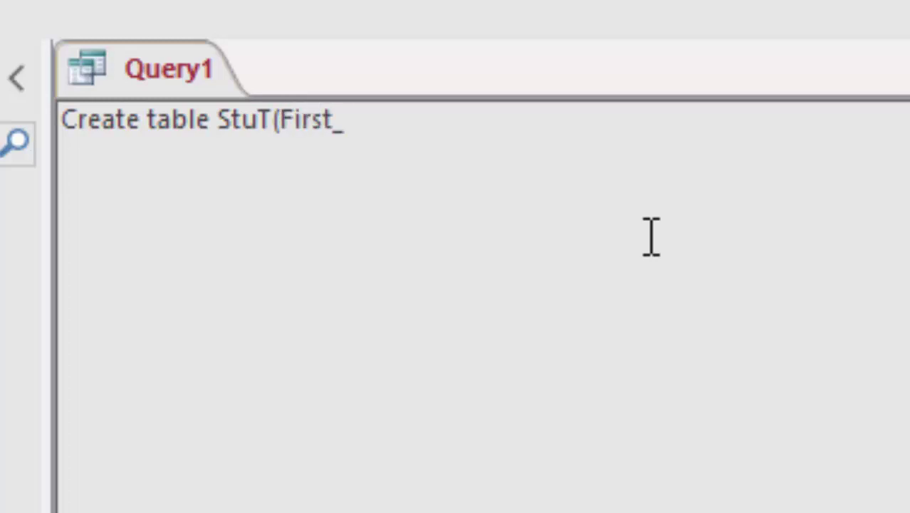
{"action": "type", "text": "Name "}
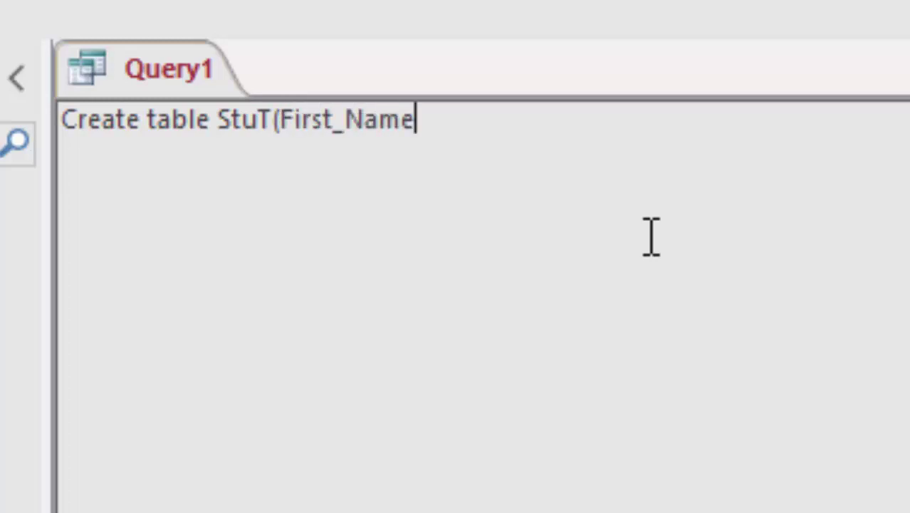
{"action": "type", "text": "var"}
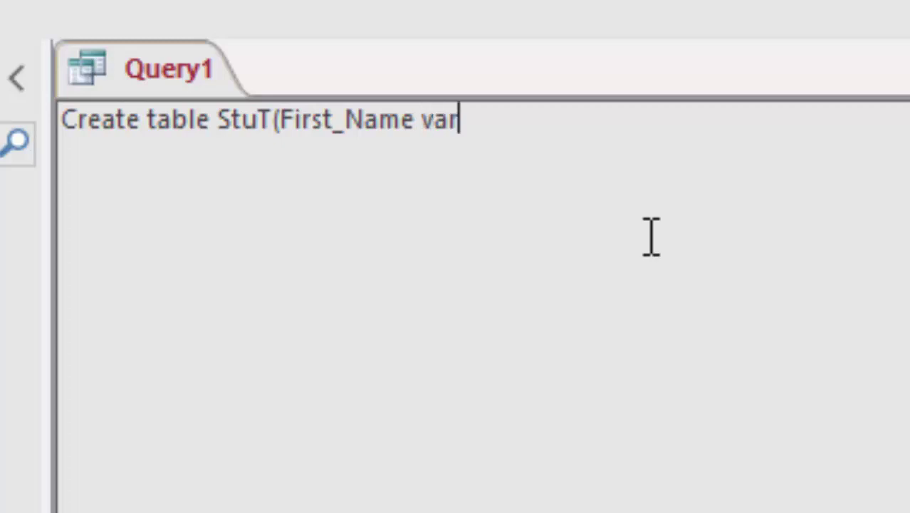
{"action": "type", "text": "char("}
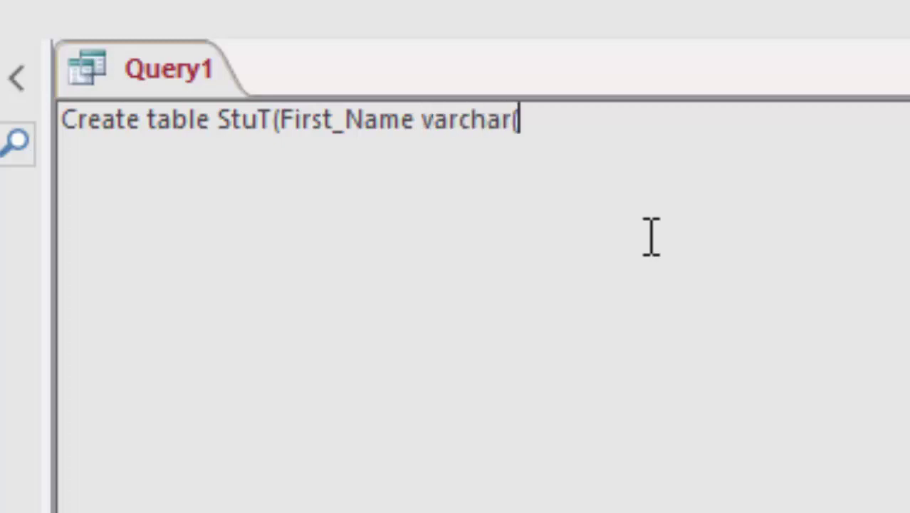
{"action": "type", "text": "20),"}
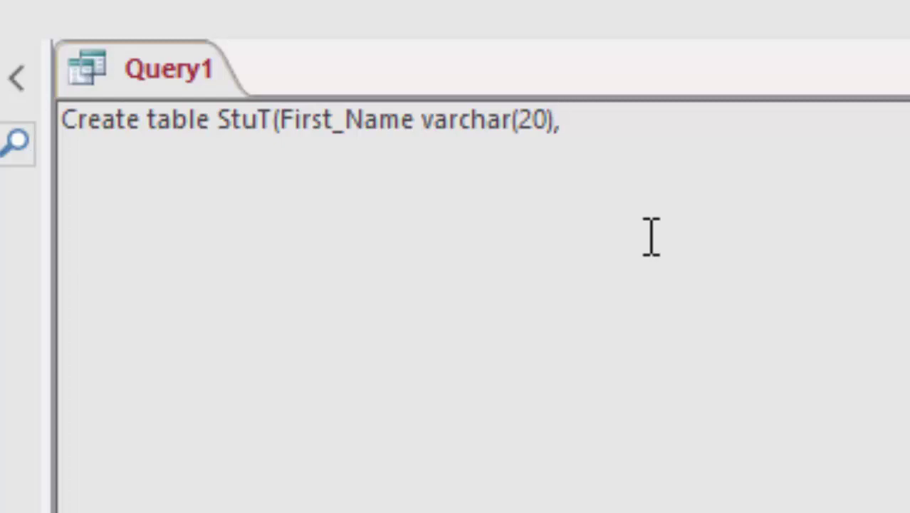
{"action": "type", "text": "Last_"}
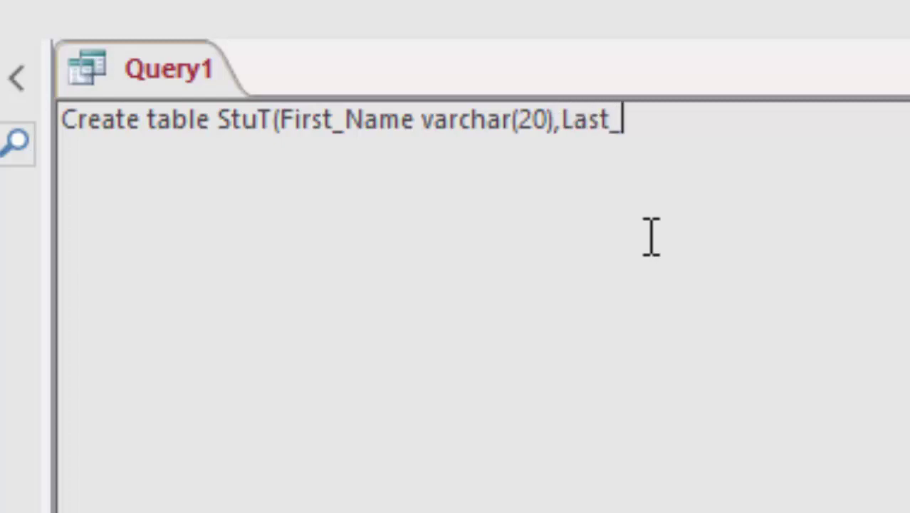
{"action": "type", "text": "Name"}
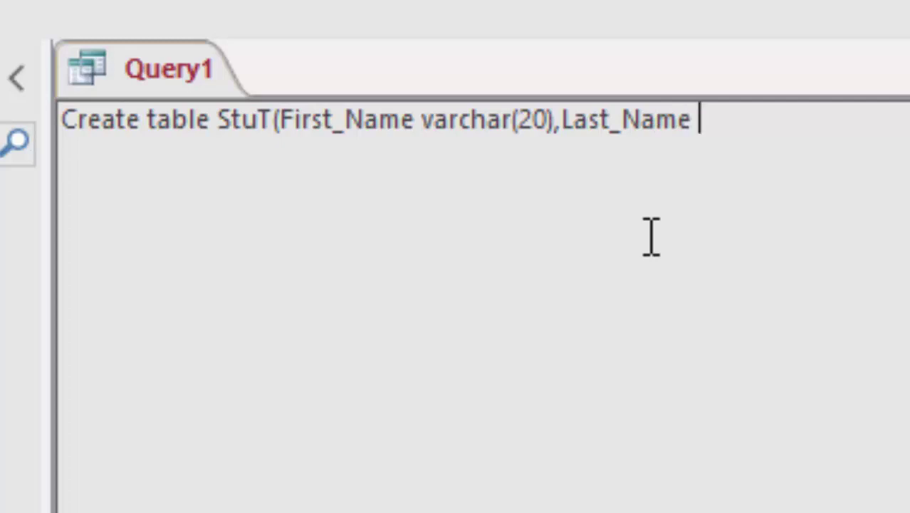
{"action": "type", "text": "varchar(2"}
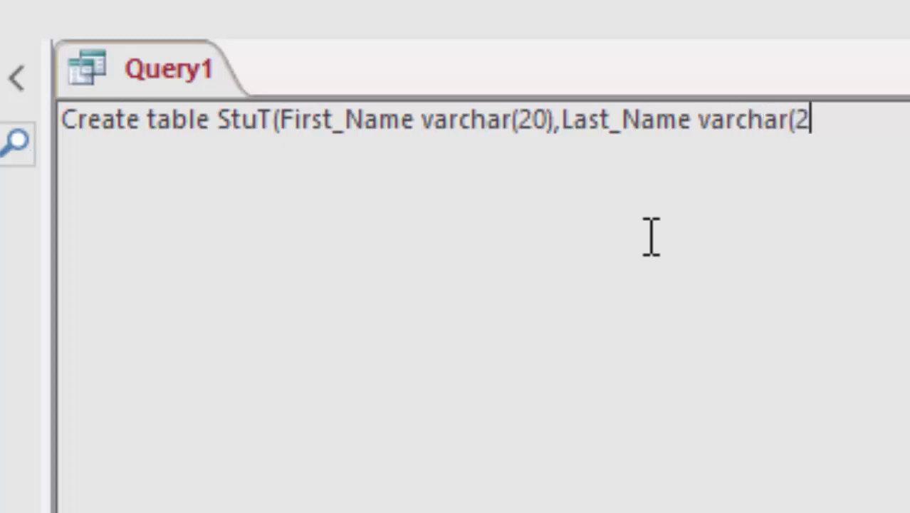
{"action": "type", "text": "0),"}
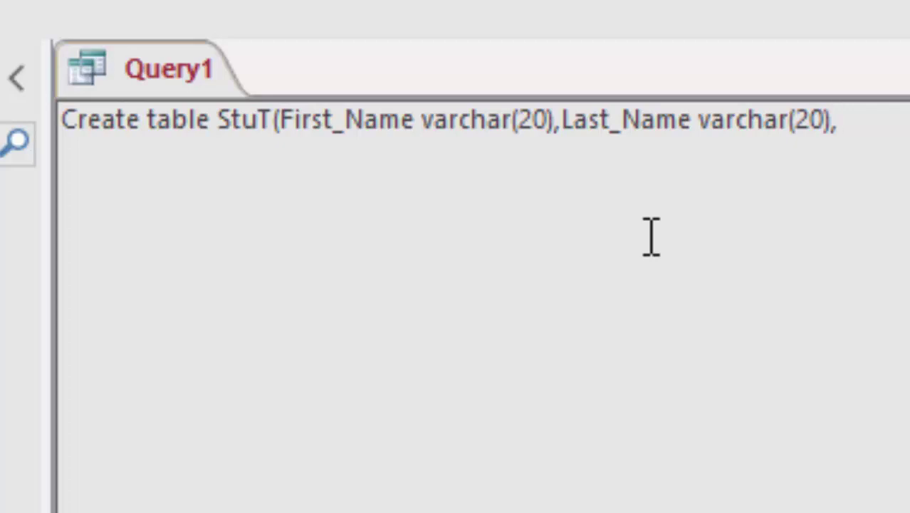
{"action": "type", "text": "Date"}
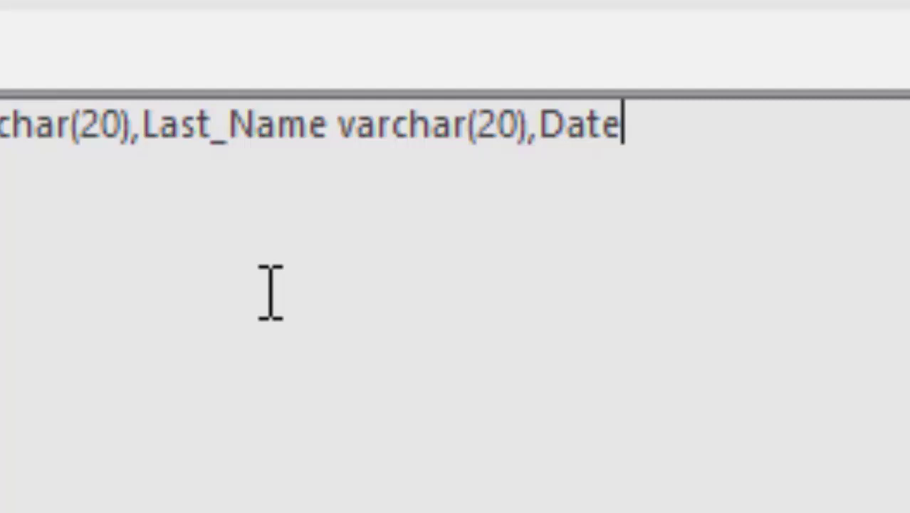
{"action": "type", "text": "of Bir"}
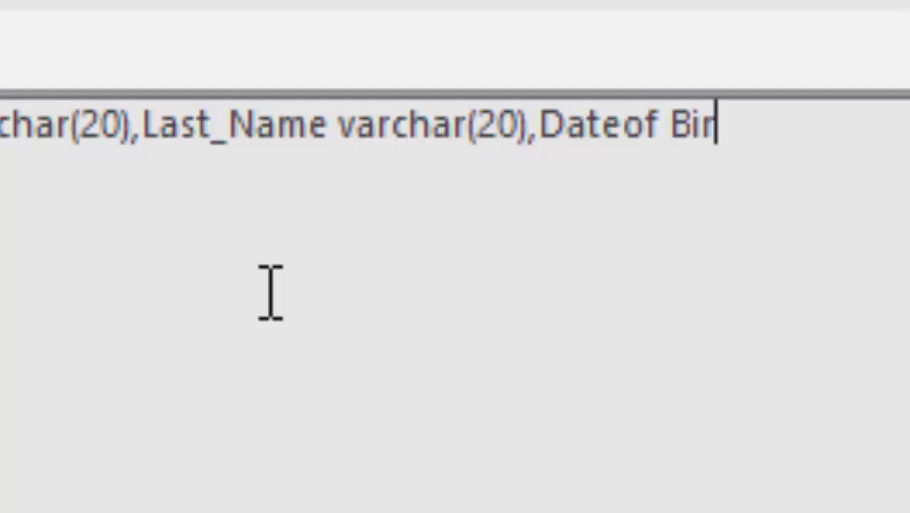
{"action": "type", "text": "th"}
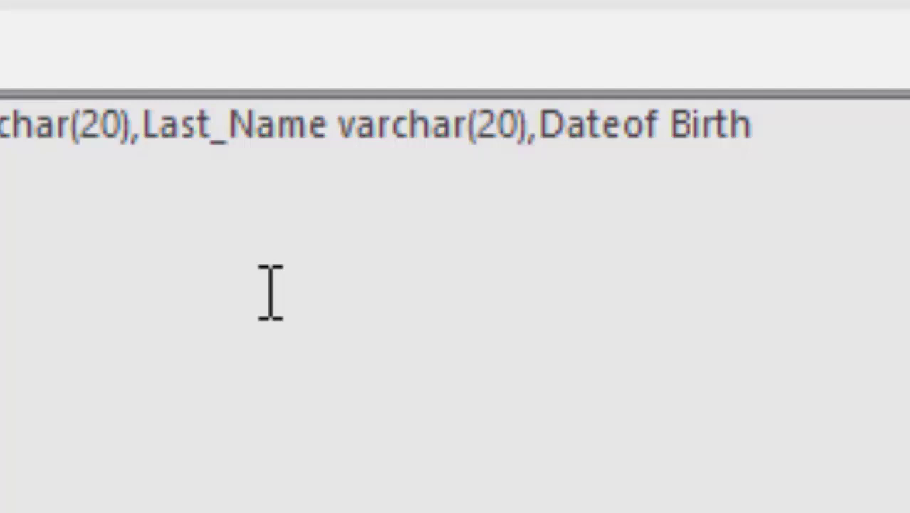
{"action": "type", "text": " date"}
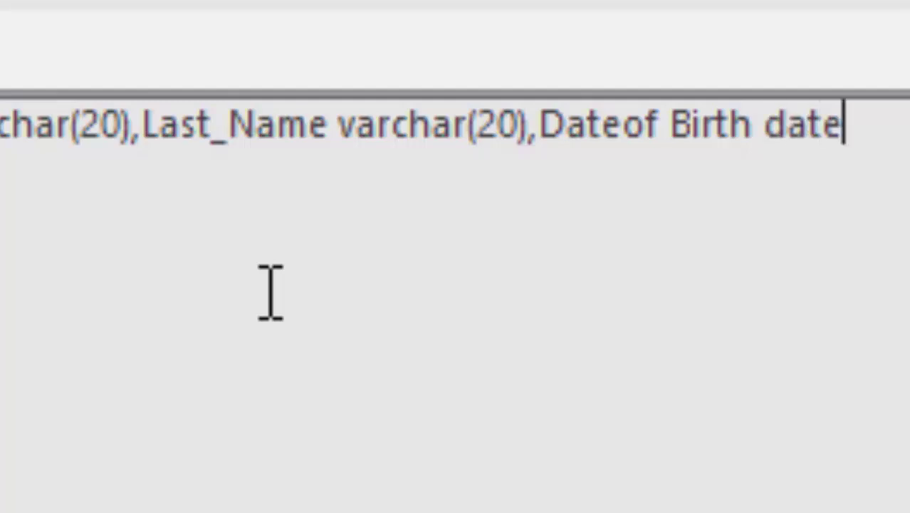
{"action": "type", "text": ");"}
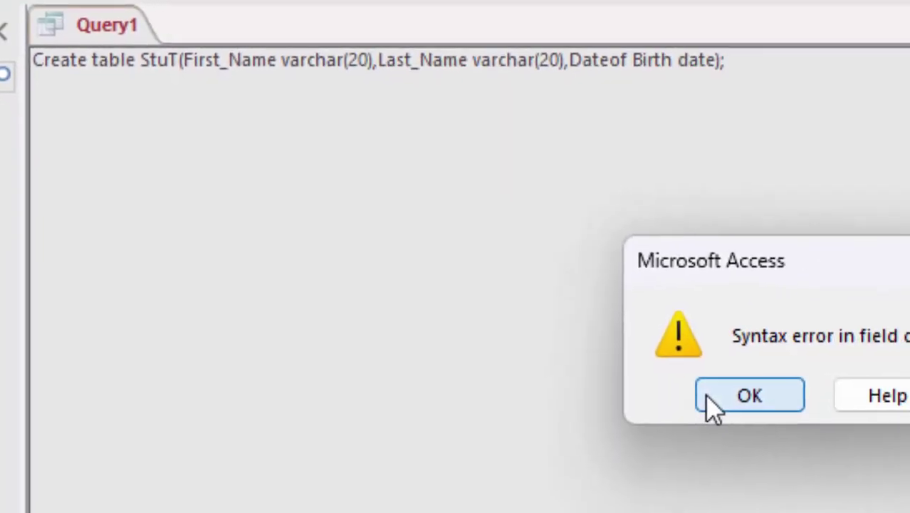
Step: Correct the field name to DateofBirth and run the statement to create StuT
{"action": "left_click", "coordinate": [707, 396]}
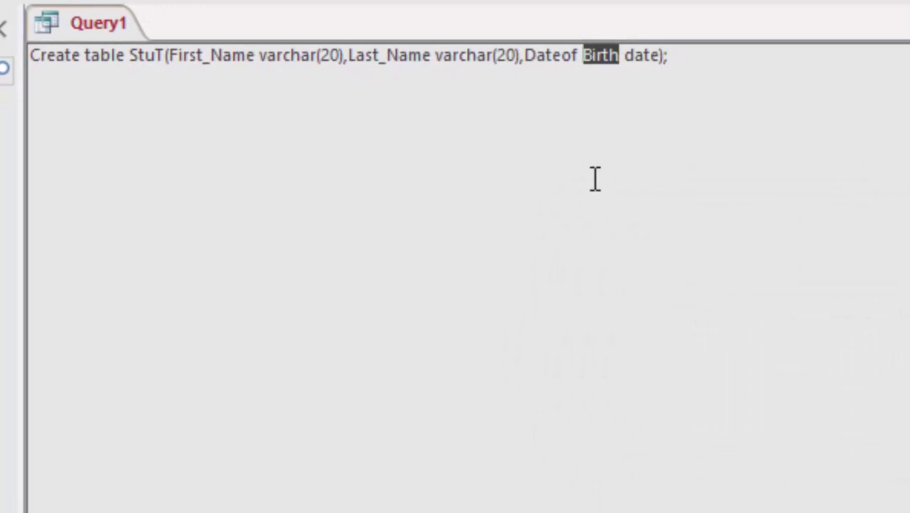
{"action": "left_click", "coordinate": [577, 61]}
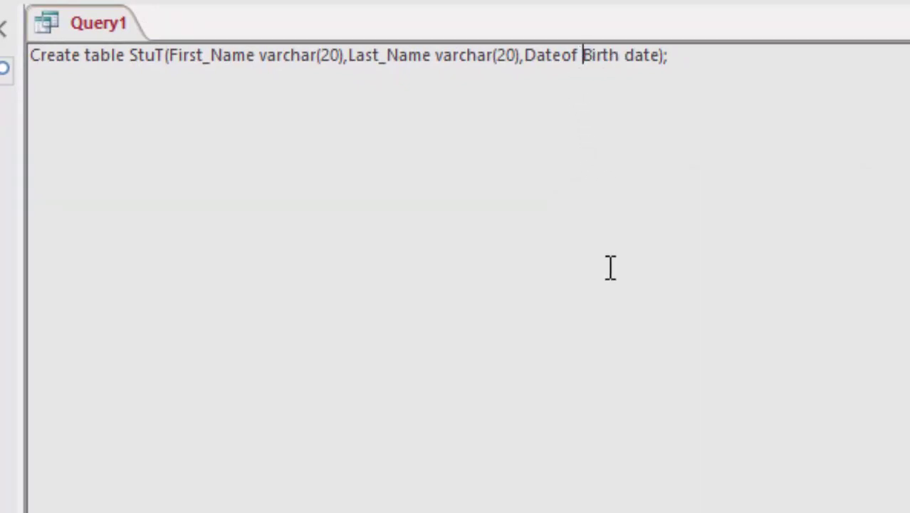
{"action": "key", "text": "BackSpace"}
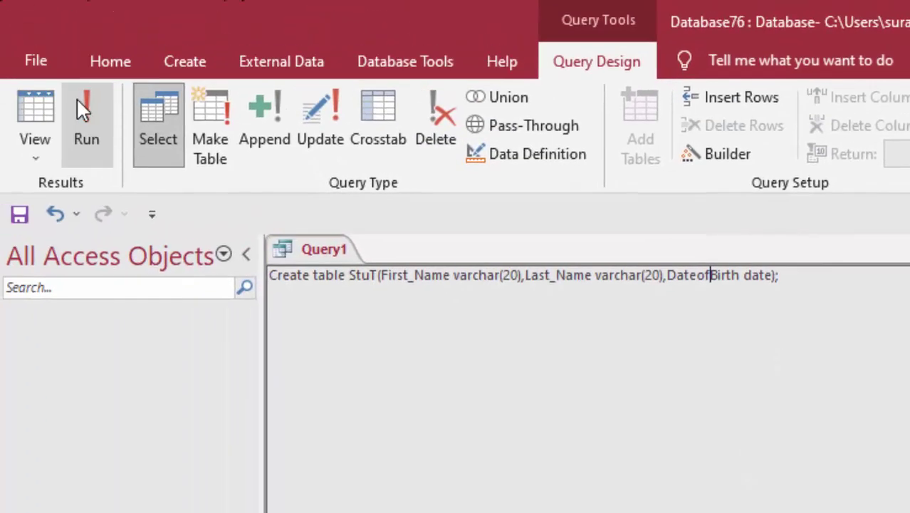
{"action": "left_click", "coordinate": [78, 100]}
Step: Open StuT and enter the first student's first and last names with birth date 03-02-2000
{"action": "left_click", "coordinate": [101, 336]}
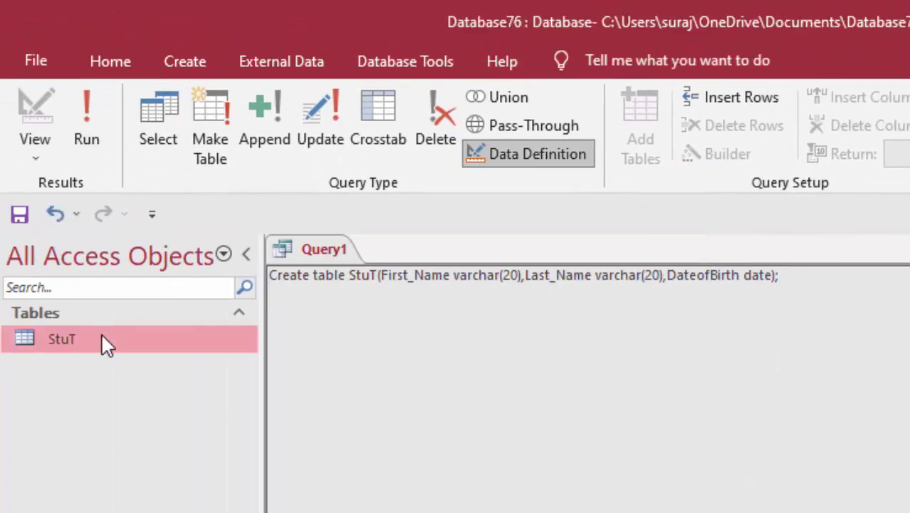
{"action": "double_click", "coordinate": [102, 337]}
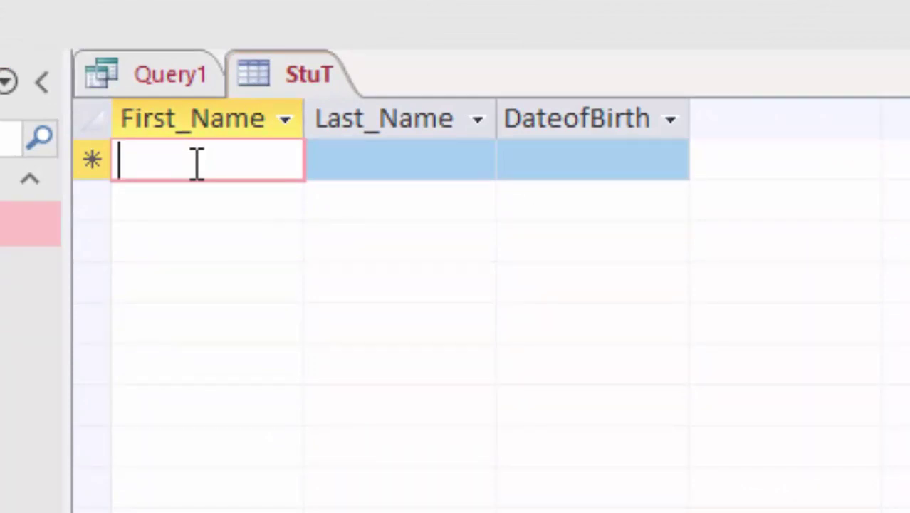
{"action": "type", "text": "Suraj"}
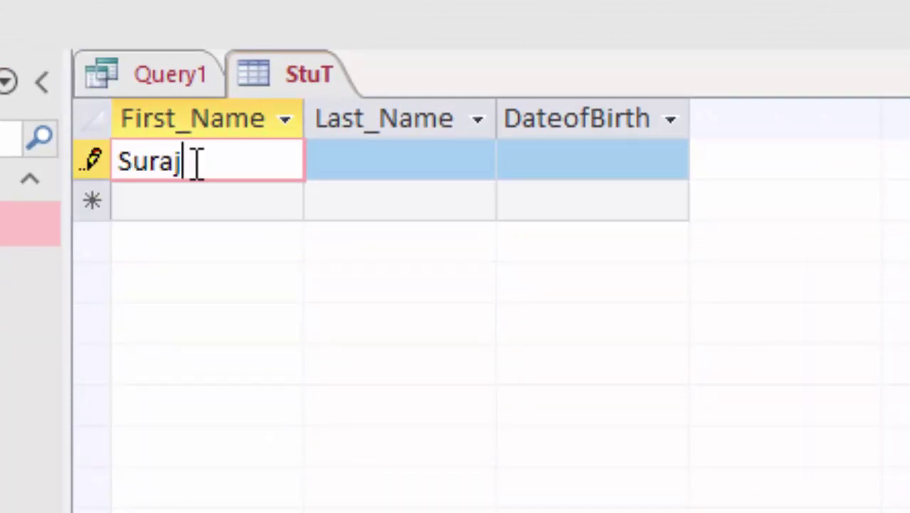
{"action": "key", "text": "Tab"}
{"action": "type", "text": "T"}
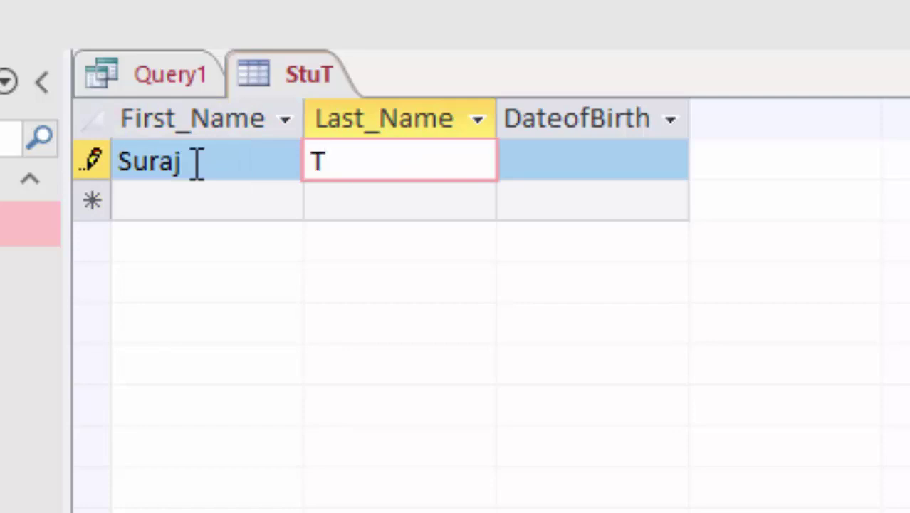
{"action": "type", "text": "iwari"}
{"action": "key", "text": "Tab"}
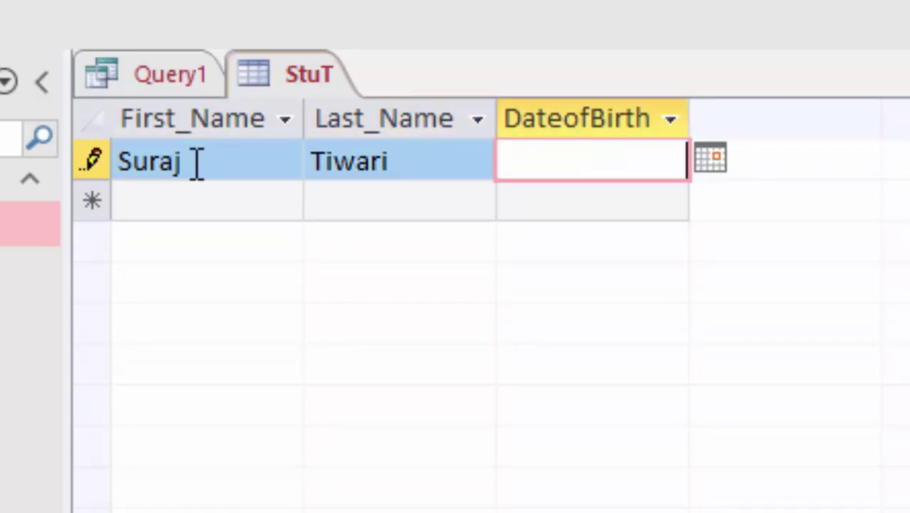
{"action": "left_click", "coordinate": [705, 171]}
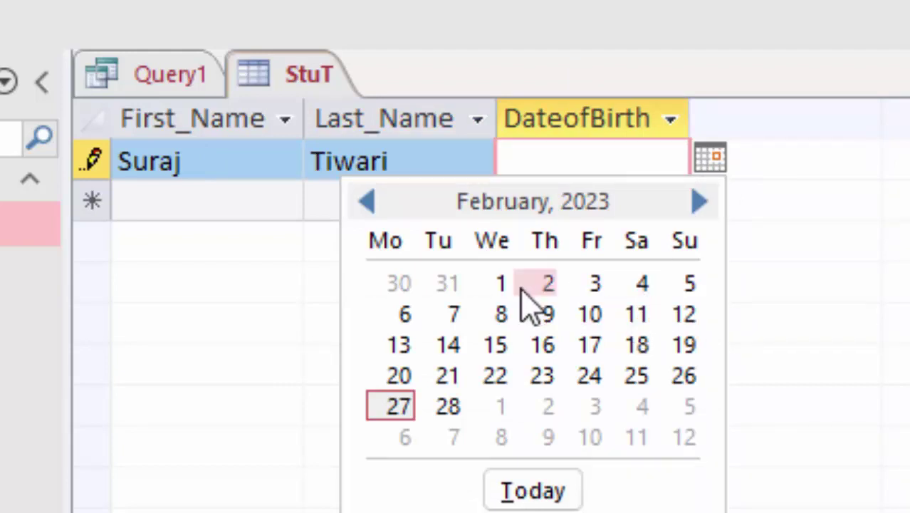
{"action": "key", "text": "Escape"}
{"action": "key", "text": "ctrl+semicolon"}
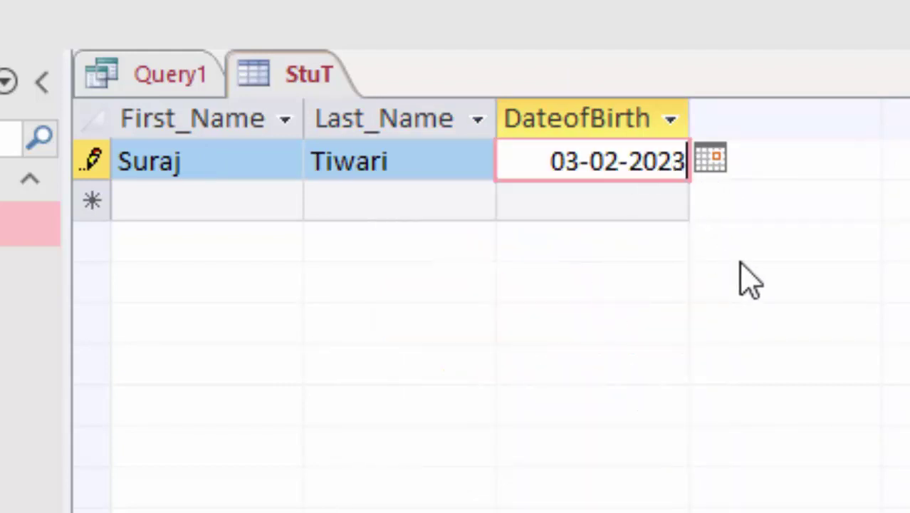
{"action": "key", "text": "BackSpace"}
{"action": "key", "text": "BackSpace"}
{"action": "key", "text": "BackSpace"}
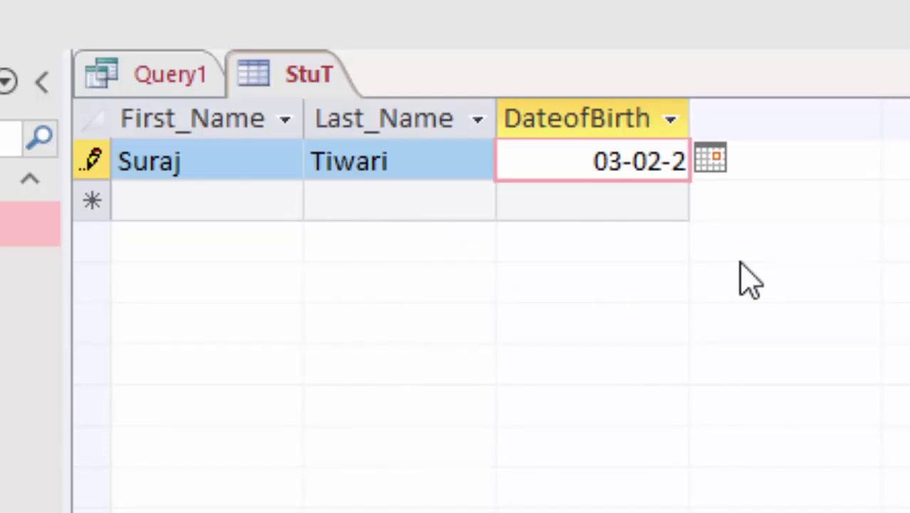
{"action": "type", "text": "000"}
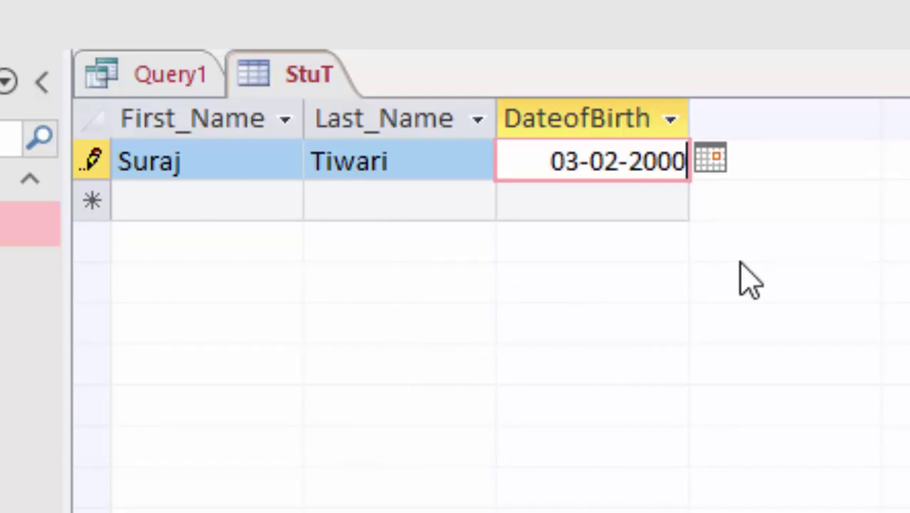
{"action": "left_click", "coordinate": [188, 199]}
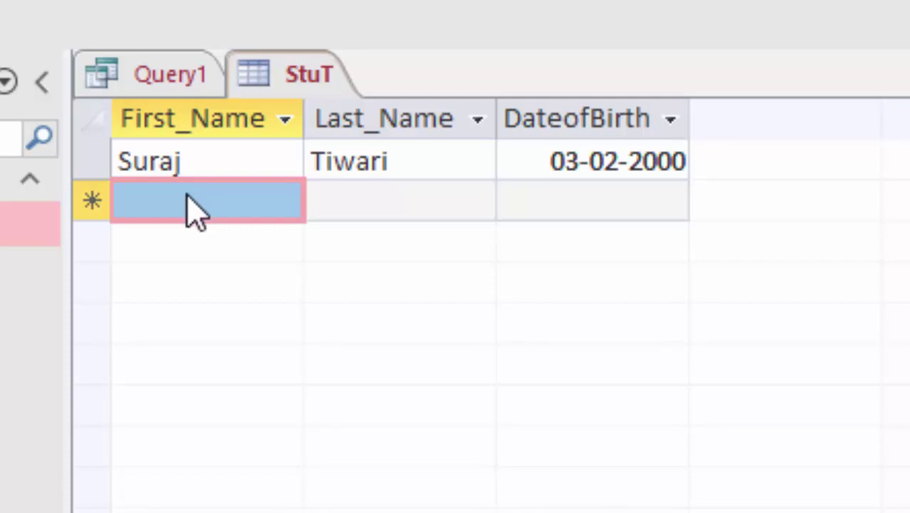
Step: Enter the second student's first and last names with birth date 17-03-1999
{"action": "left_click", "coordinate": [191, 205]}
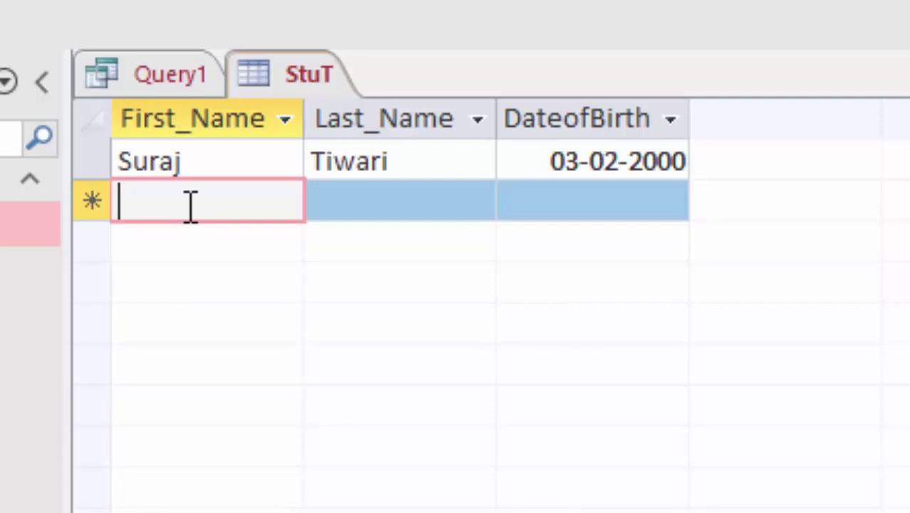
{"action": "type", "text": "Manoj"}
{"action": "key", "text": "Tab"}
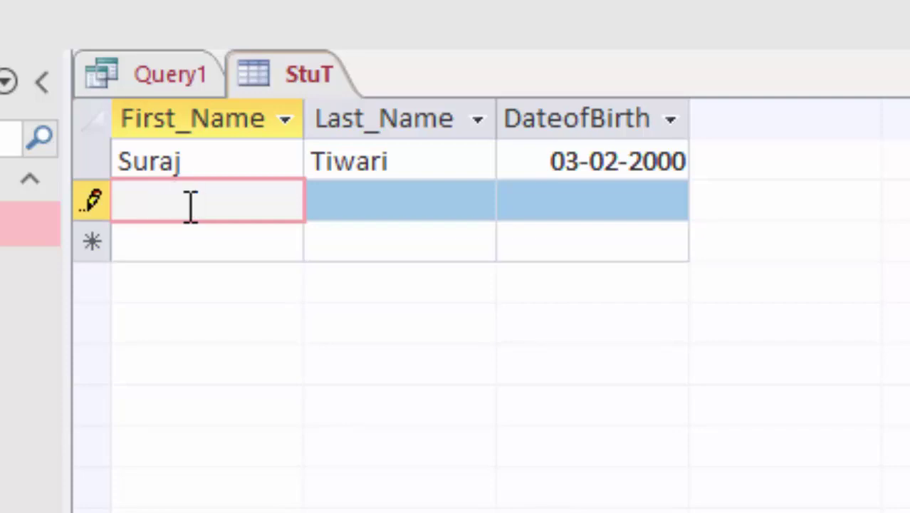
{"action": "type", "text": "Sin"}
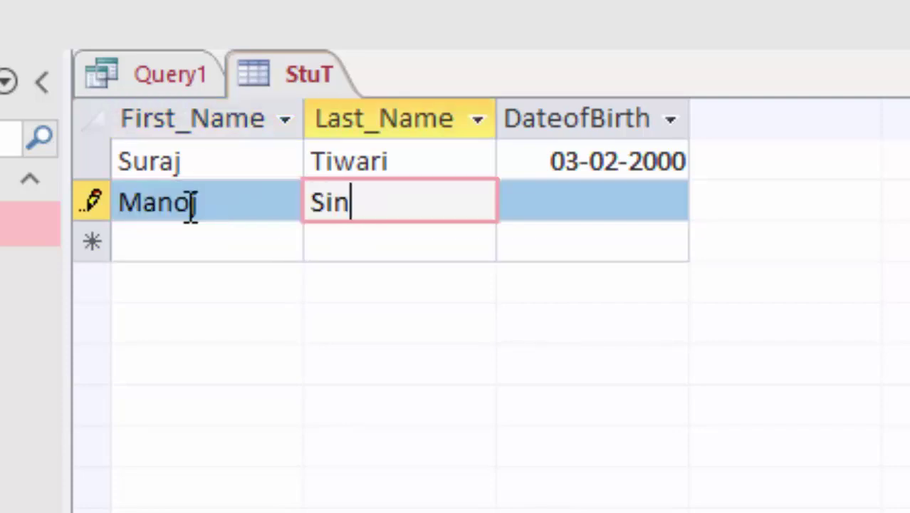
{"action": "type", "text": "gh"}
{"action": "key", "text": "Tab"}
{"action": "type", "text": "1"}
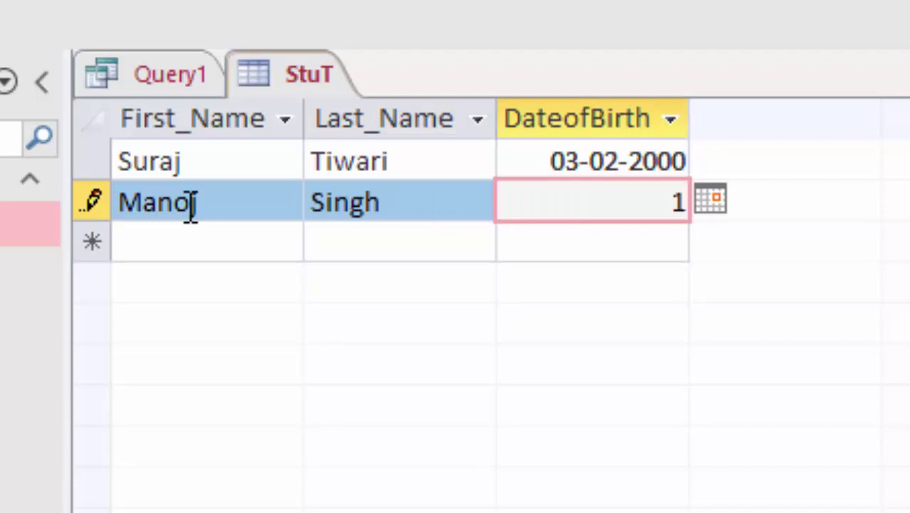
{"action": "left_click", "coordinate": [710, 202]}
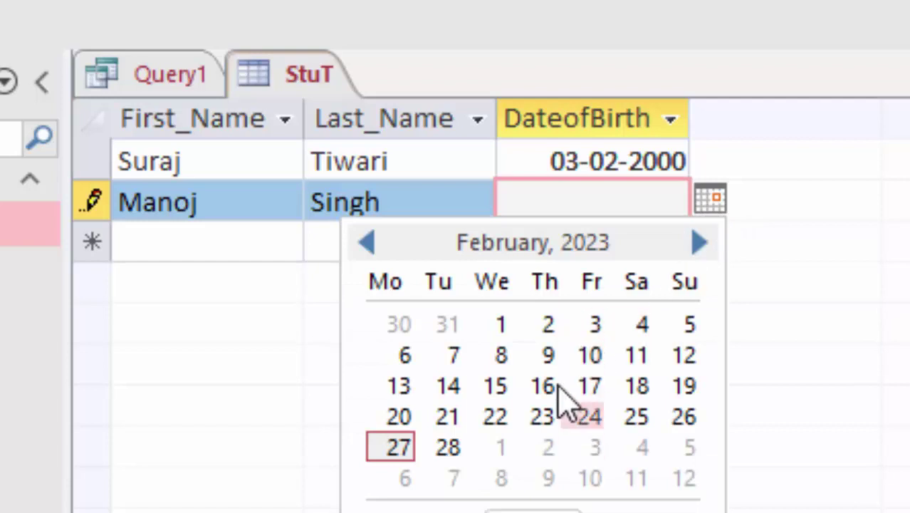
{"action": "left_click", "coordinate": [699, 243]}
{"action": "left_click", "coordinate": [590, 385]}
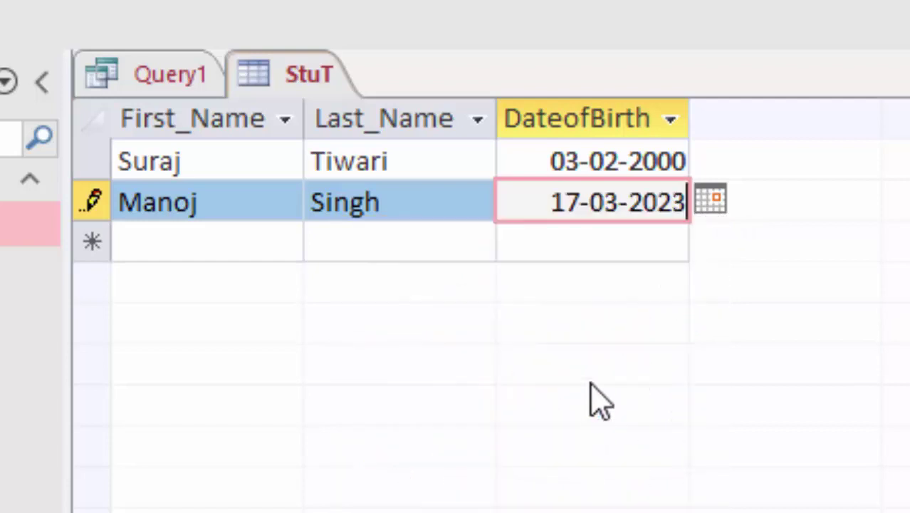
{"action": "key", "text": "BackSpace"}
{"action": "key", "text": "BackSpace"}
{"action": "key", "text": "BackSpace"}
{"action": "key", "text": "BackSpace"}
{"action": "key", "text": "BackSpace"}
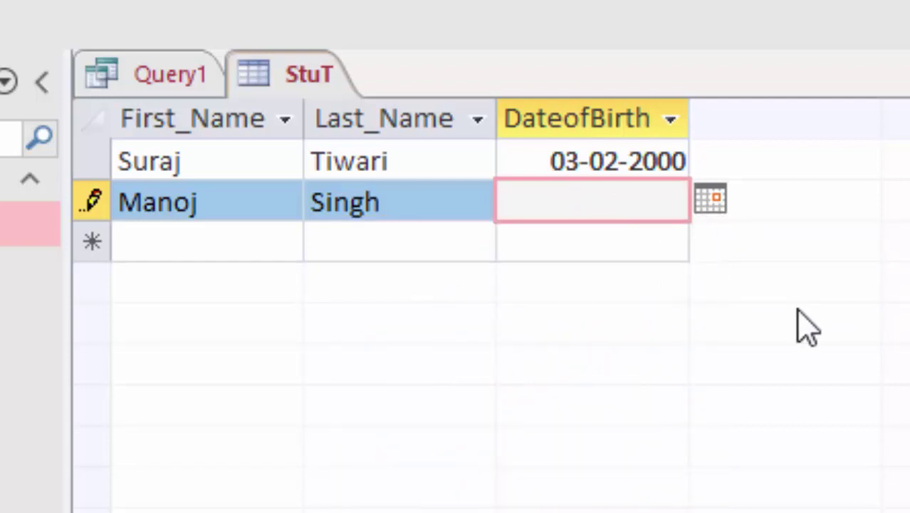
{"action": "type", "text": "17-03-"}
{"action": "key", "text": "BackSpace"}
{"action": "key", "text": "BackSpace"}
{"action": "key", "text": "BackSpace"}
{"action": "type", "text": "17-03-199"}
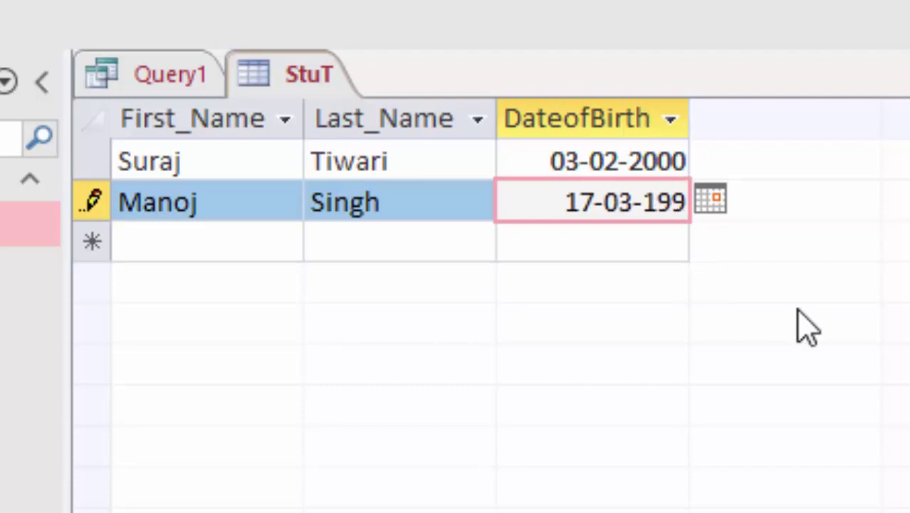
{"action": "type", "text": "9"}
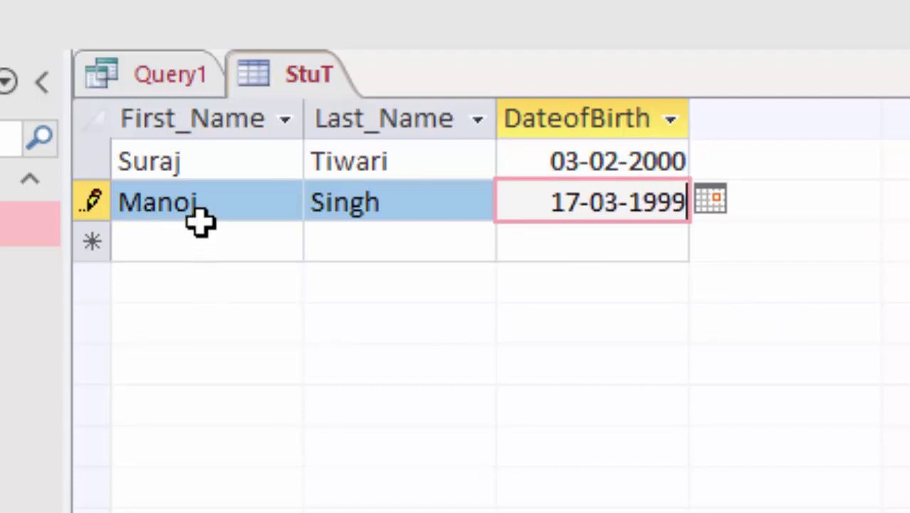
Step: Add and save a third student record with first name, last name and birth date 11-01-1999
{"action": "left_click", "coordinate": [205, 245]}
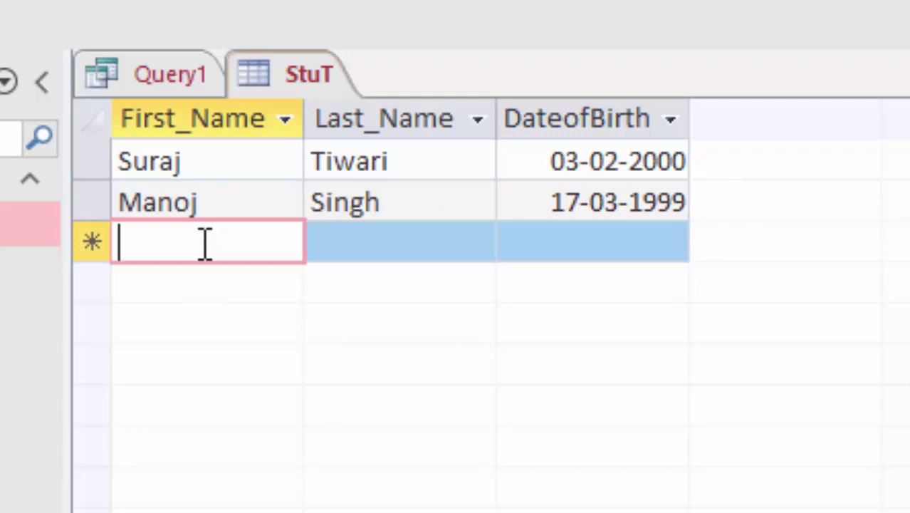
{"action": "type", "text": "S"}
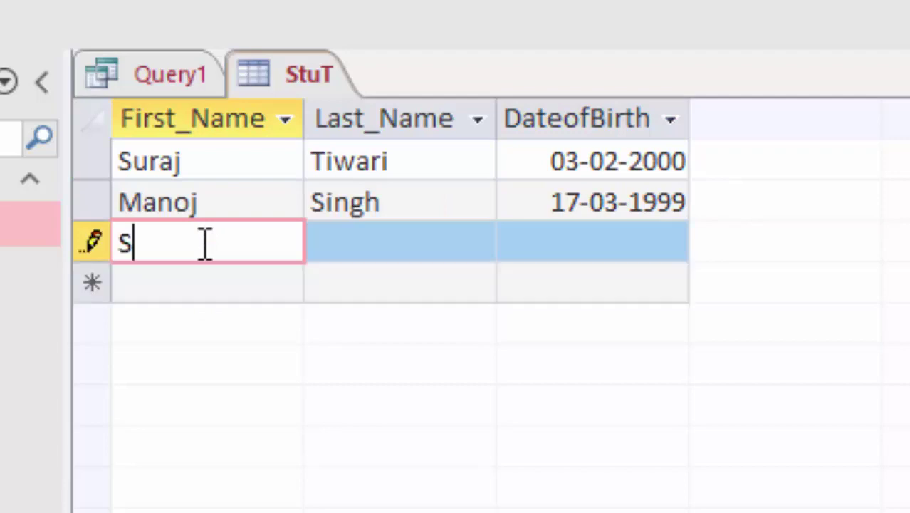
{"action": "type", "text": "he"}
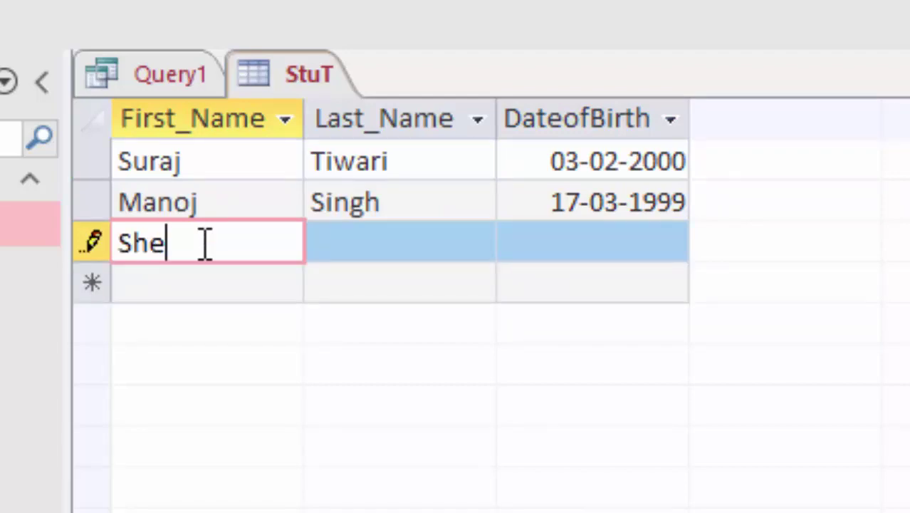
{"action": "type", "text": "khar"}
{"action": "key", "text": "Tab"}
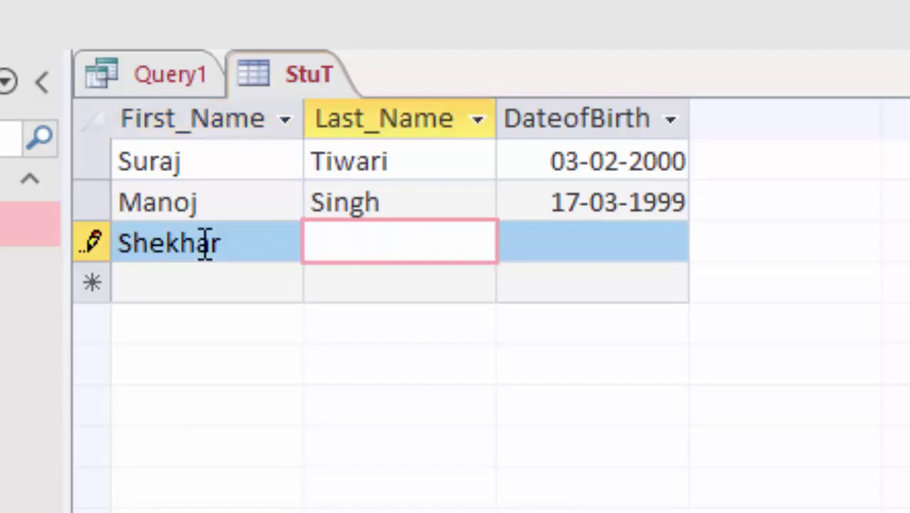
{"action": "type", "text": "Tr"}
{"action": "type", "text": "ipathi"}
{"action": "key", "text": "Tab"}
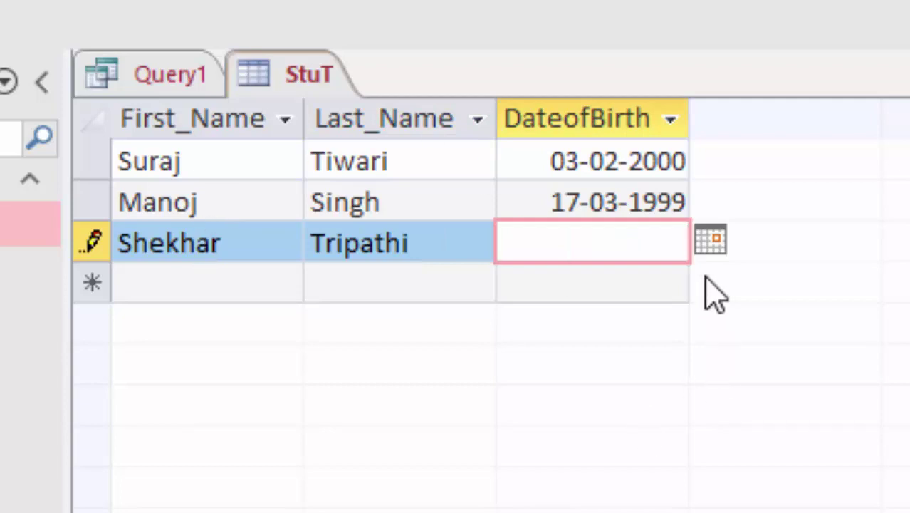
{"action": "left_click", "coordinate": [711, 241]}
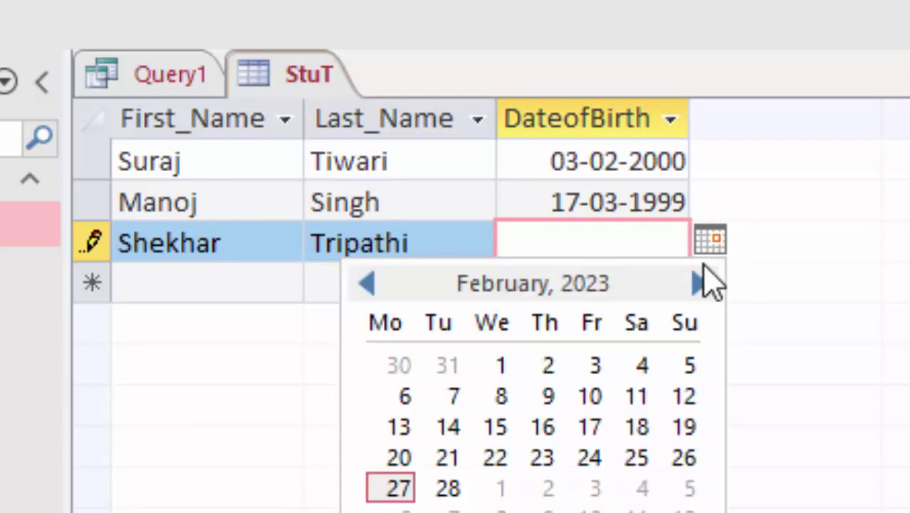
{"action": "left_click", "coordinate": [365, 283]}
{"action": "left_click", "coordinate": [495, 427]}
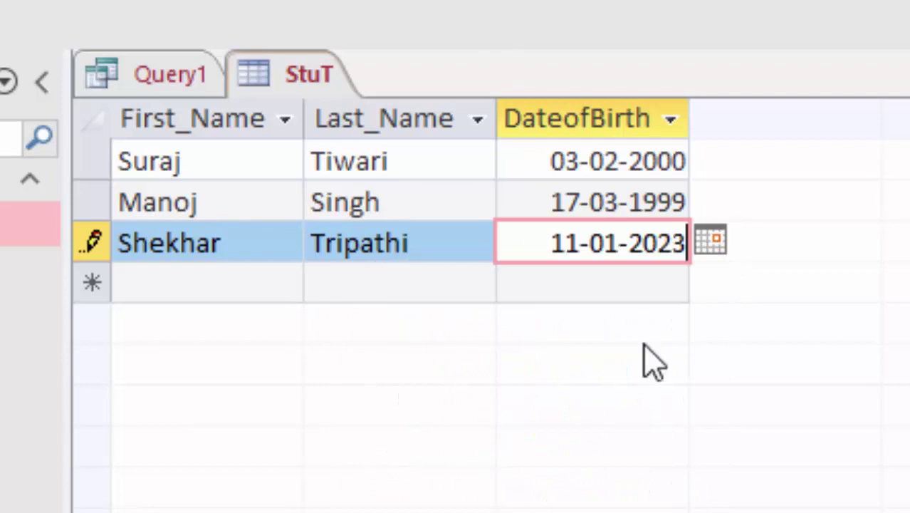
{"action": "key", "text": "BackSpace"}
{"action": "key", "text": "BackSpace"}
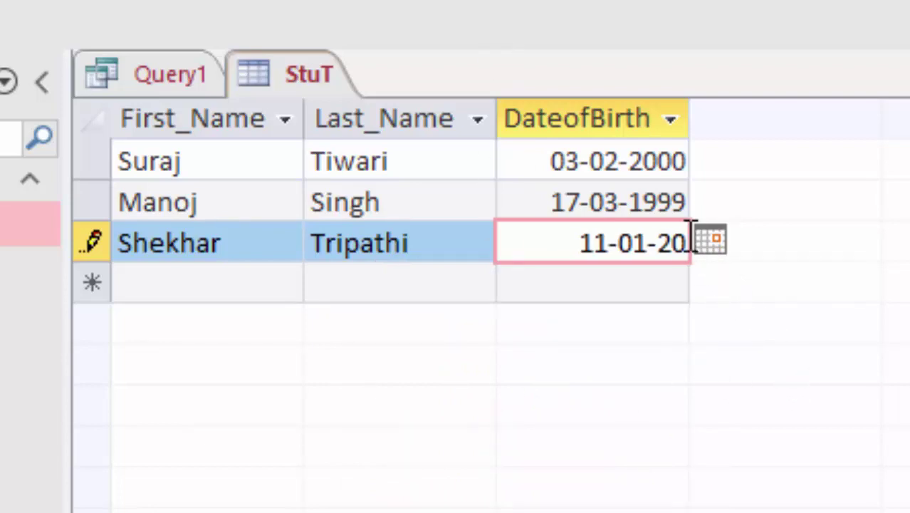
{"action": "key", "text": "BackSpace"}
{"action": "key", "text": "BackSpace"}
{"action": "type", "text": "1"}
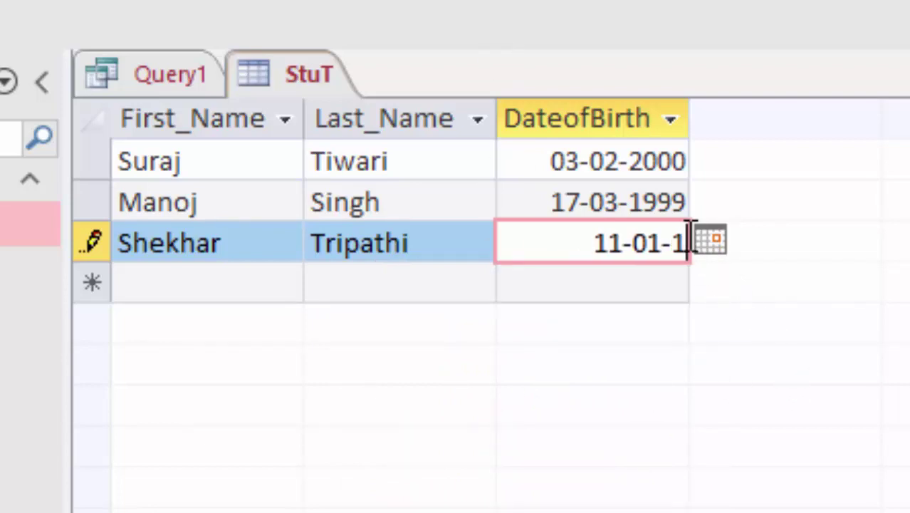
{"action": "type", "text": "8"}
{"action": "key", "text": "BackSpace"}
{"action": "type", "text": "9"}
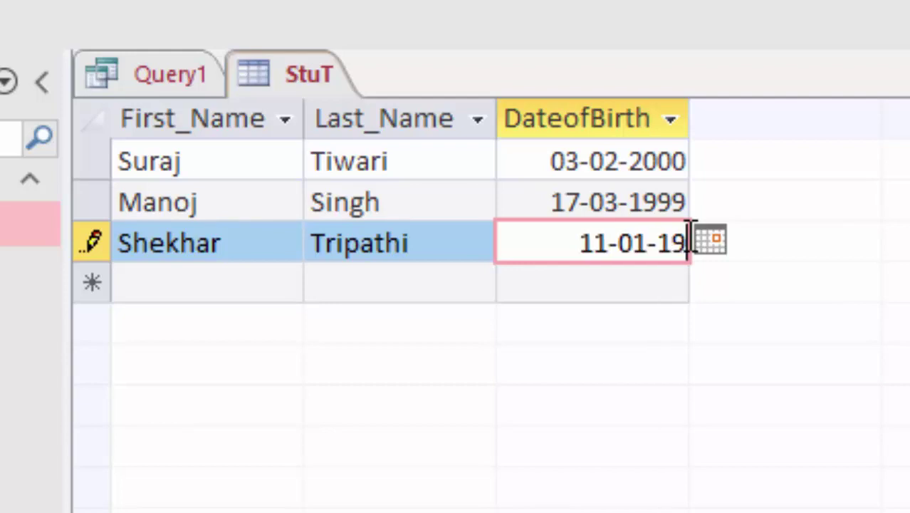
{"action": "type", "text": "9"}
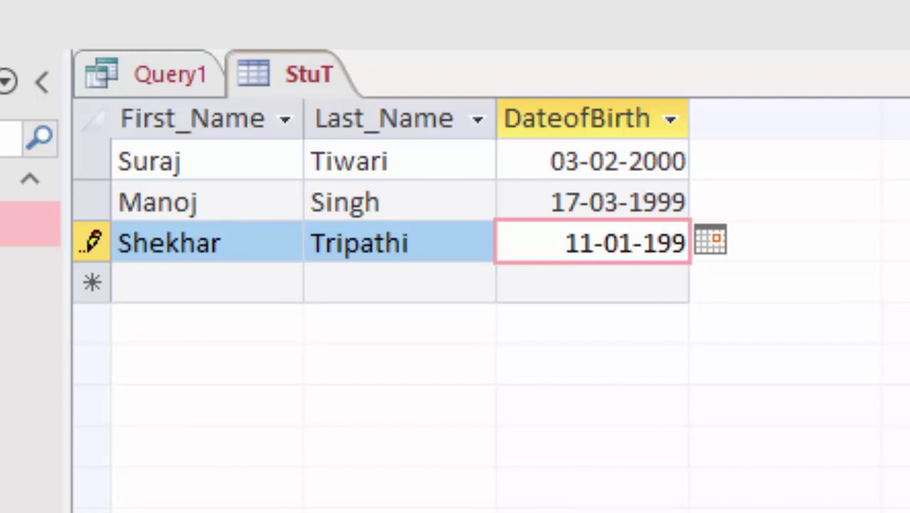
{"action": "type", "text": "9"}
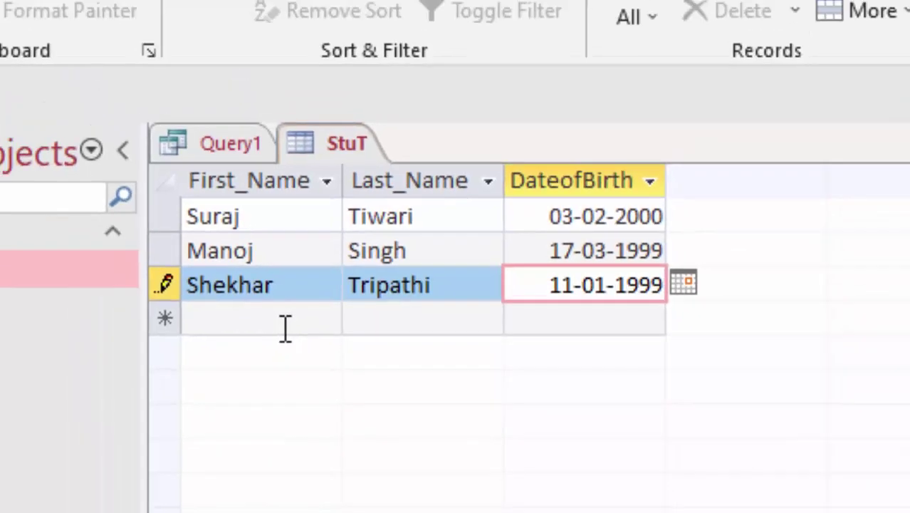
{"action": "left_click", "coordinate": [360, 378]}
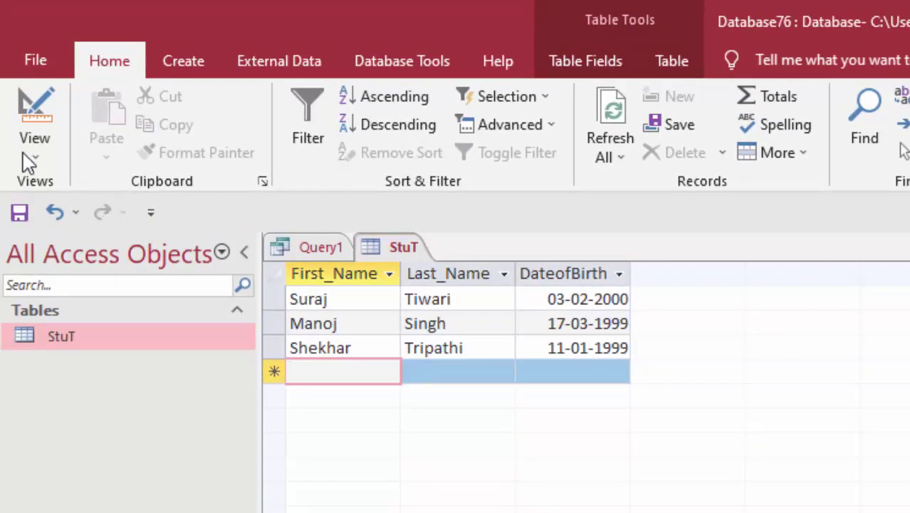
Step: Save StuT, close Query1 keeping it under the name Query1, then close StuT
{"action": "left_click", "coordinate": [19, 212]}
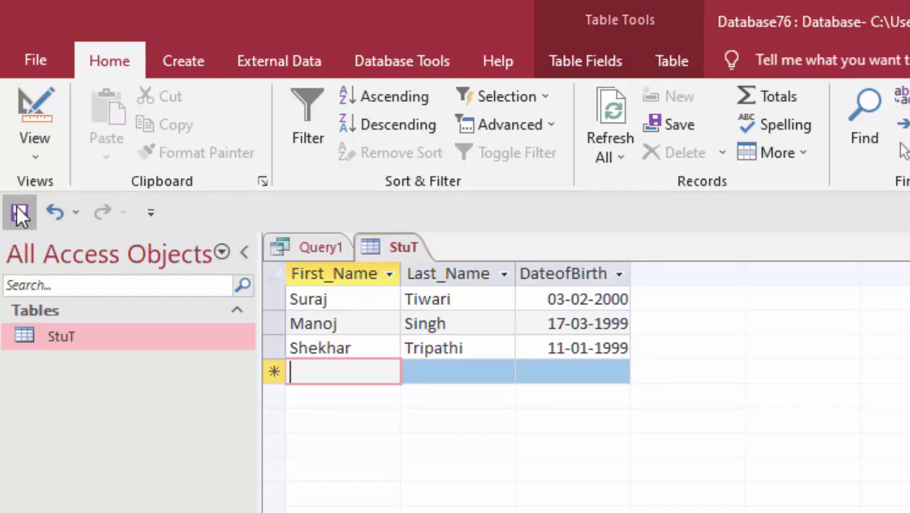
{"action": "right_click", "coordinate": [308, 249]}
{"action": "left_click", "coordinate": [333, 289]}
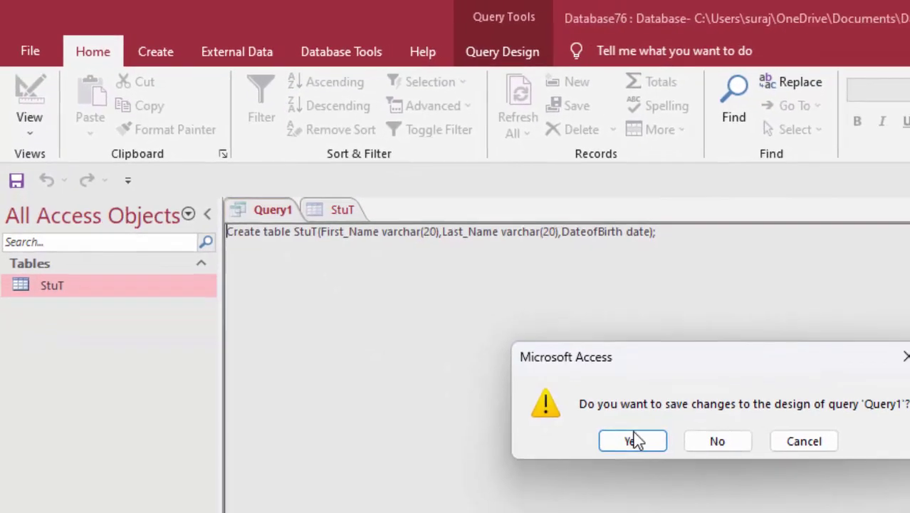
{"action": "left_click", "coordinate": [633, 441]}
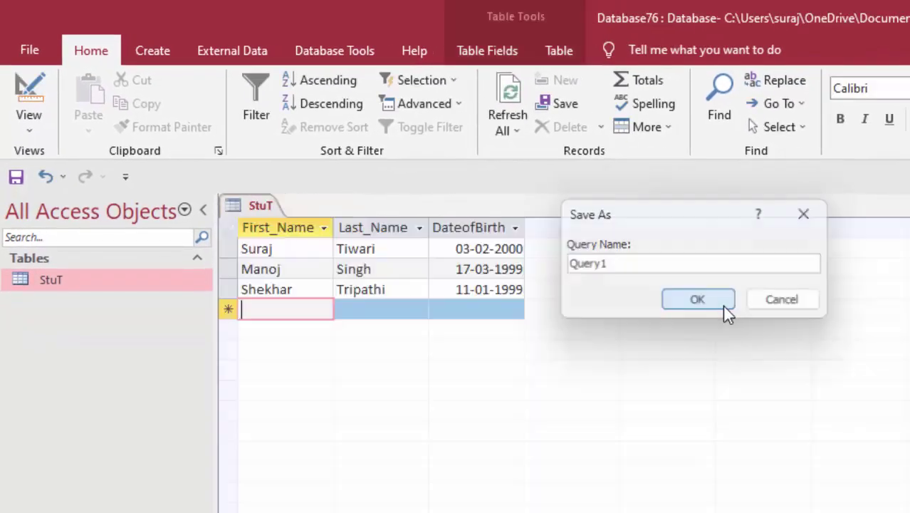
{"action": "left_click", "coordinate": [722, 305]}
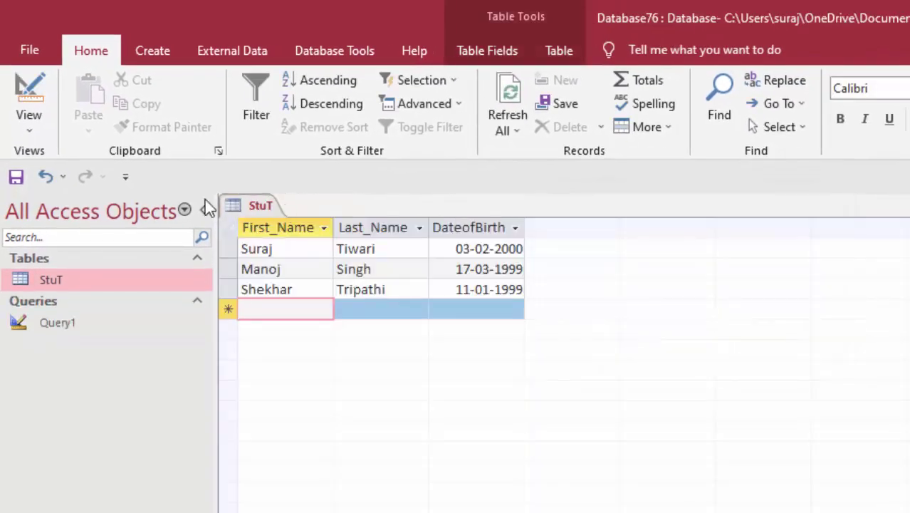
{"action": "right_click", "coordinate": [239, 208]}
{"action": "left_click", "coordinate": [330, 244]}
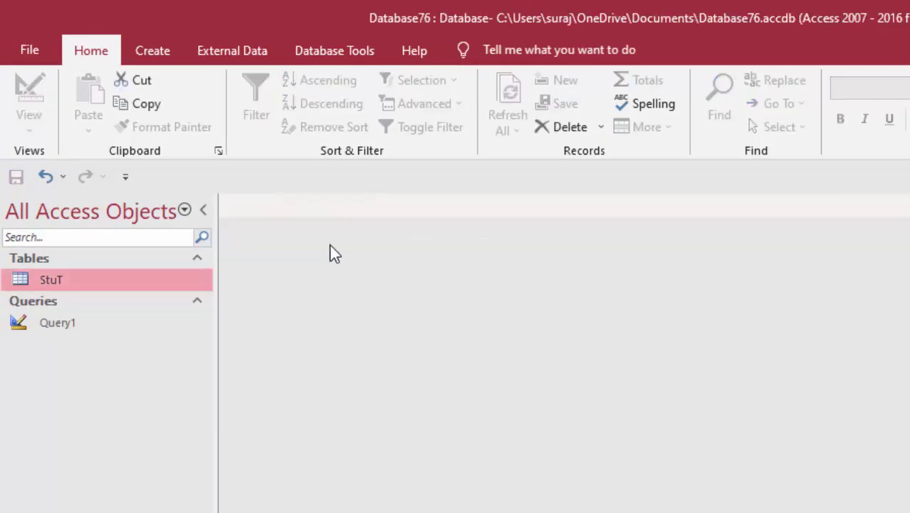
Step: Start a blank Query Design with no tables added and switch it to SQL view
{"action": "left_click", "coordinate": [173, 47]}
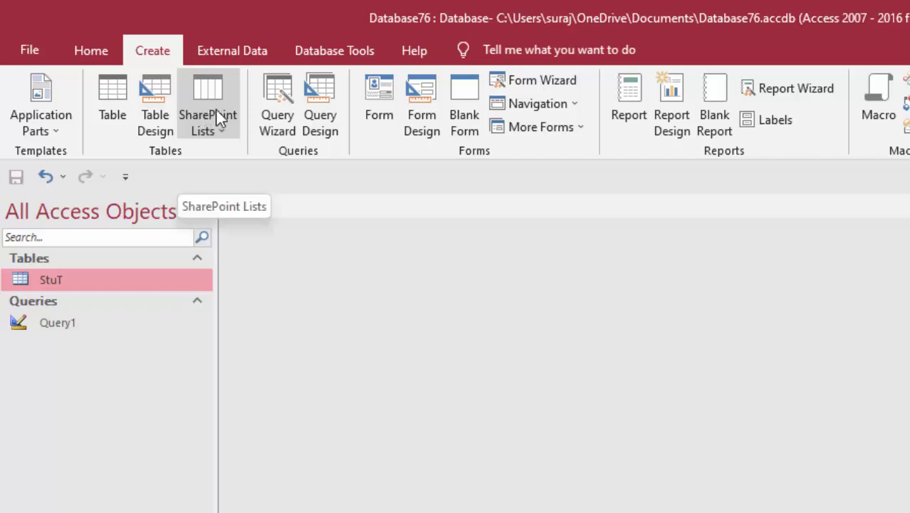
{"action": "left_click", "coordinate": [320, 85]}
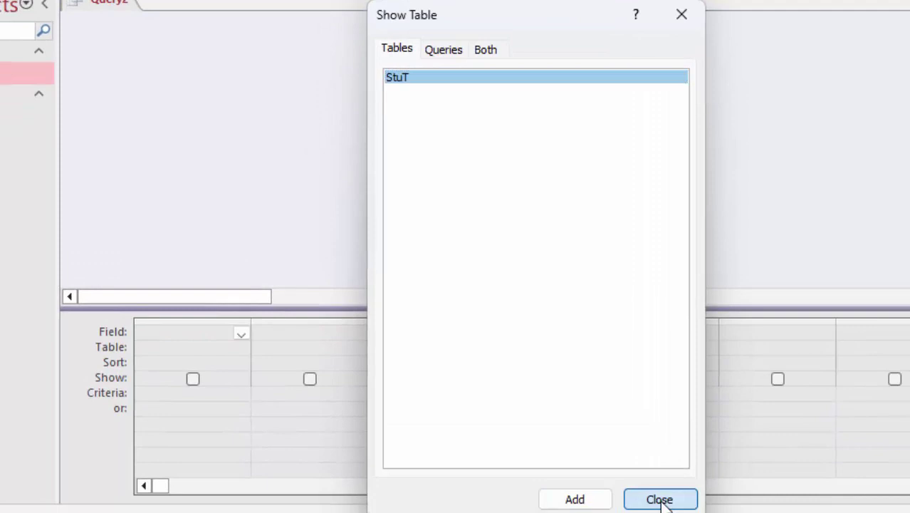
{"action": "left_click", "coordinate": [660, 498]}
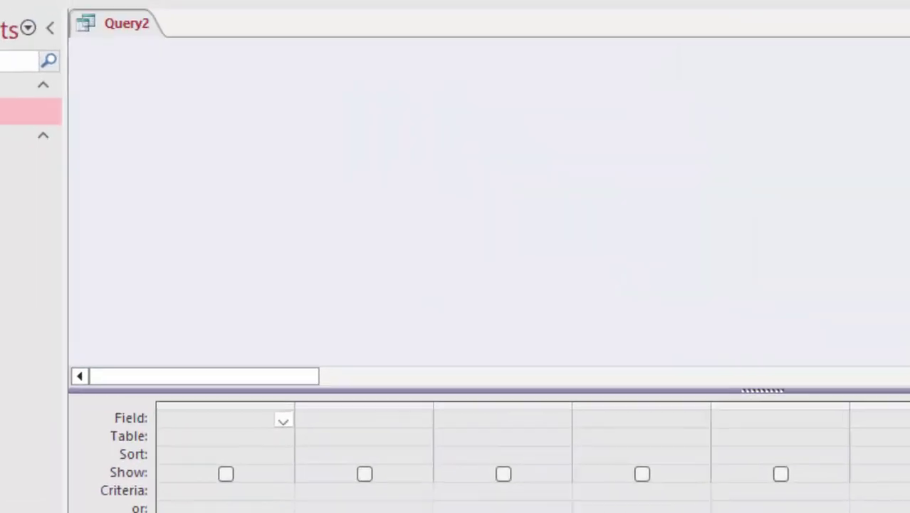
{"action": "left_click", "coordinate": [389, 200]}
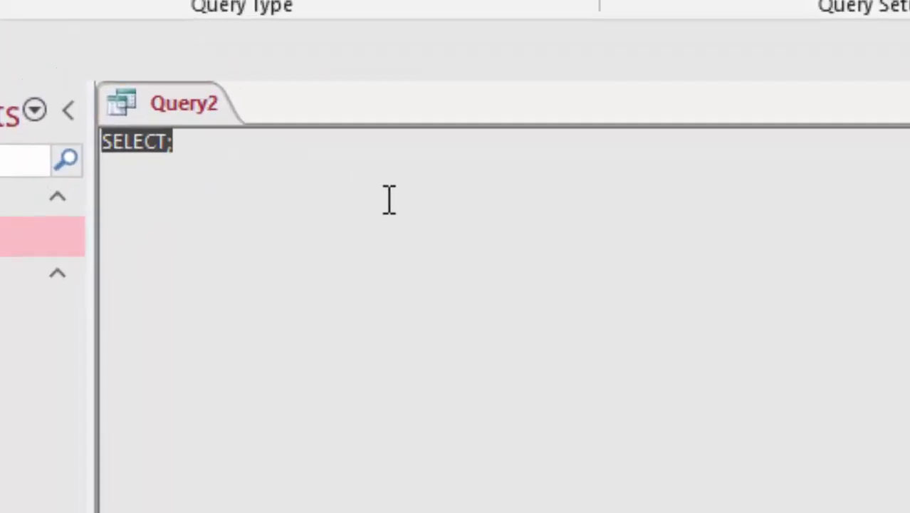
Step: Begin the SELECT list with First_Name and Last_name, checking StuT's column names
{"action": "left_click", "coordinate": [333, 151]}
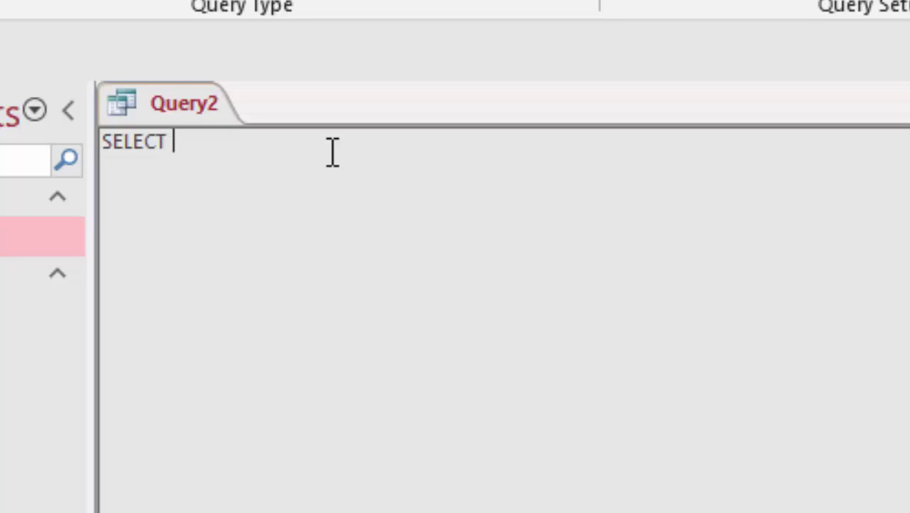
{"action": "type", "text": "L"}
{"action": "key", "text": "BackSpace"}
{"action": "type", "text": "First"}
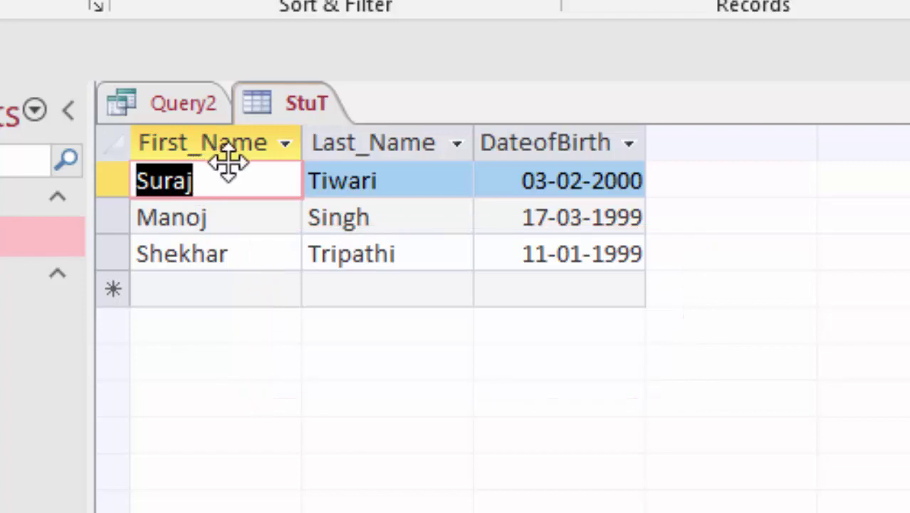
{"action": "left_click", "coordinate": [153, 106]}
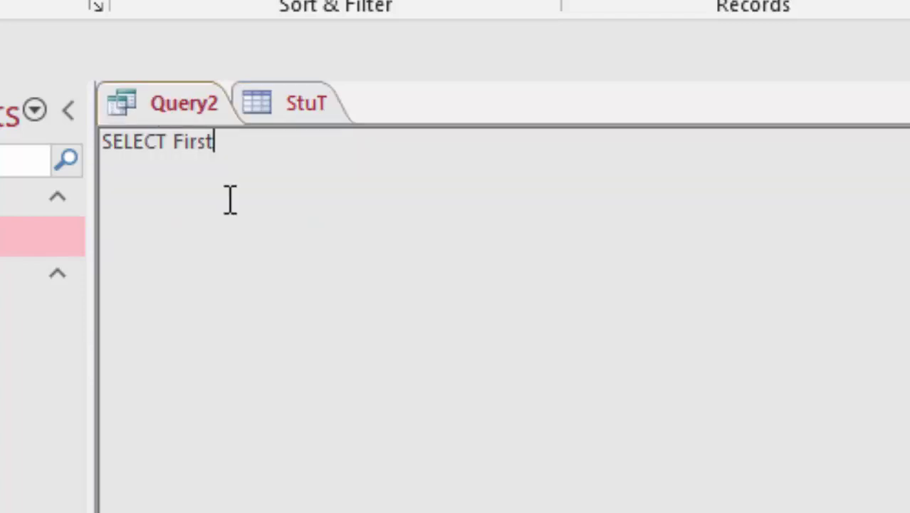
{"action": "type", "text": "_Na"}
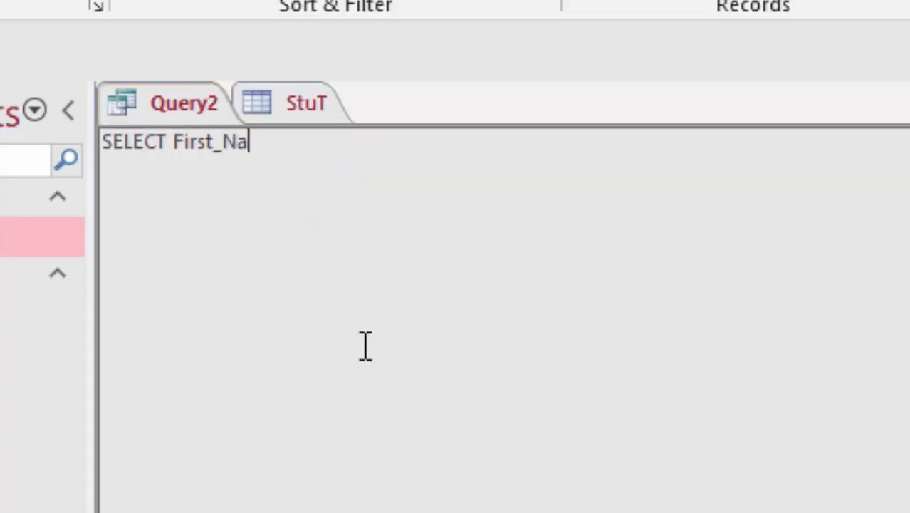
{"action": "type", "text": "me"}
{"action": "type", "text": ","}
{"action": "type", "text": "L"}
{"action": "type", "text": "a"}
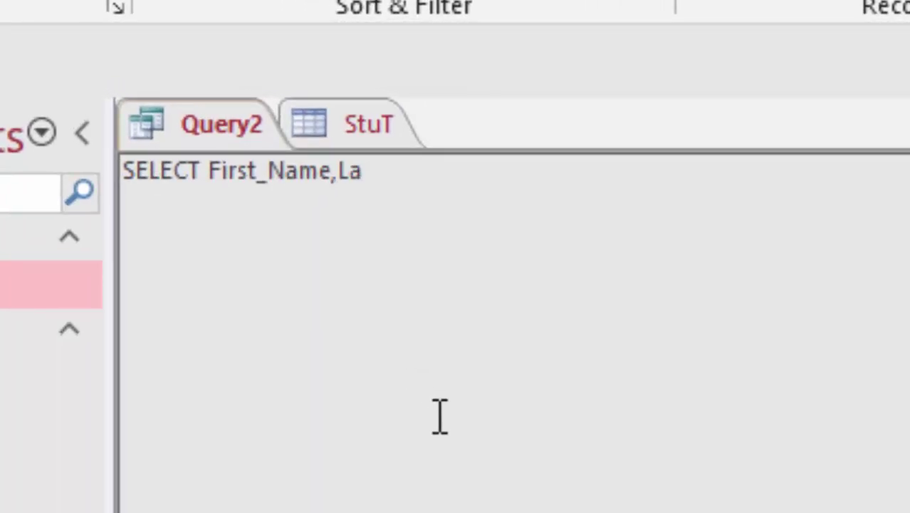
{"action": "type", "text": "st_name"}
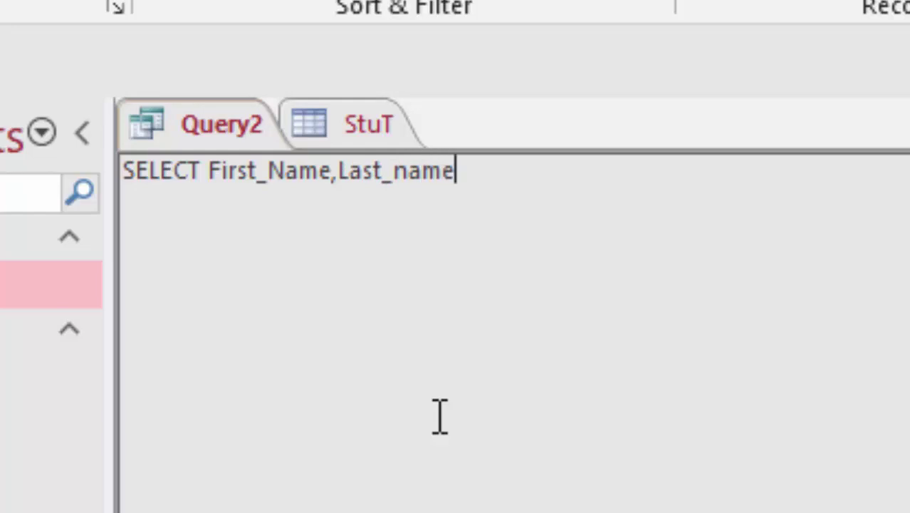
{"action": "left_click", "coordinate": [365, 121]}
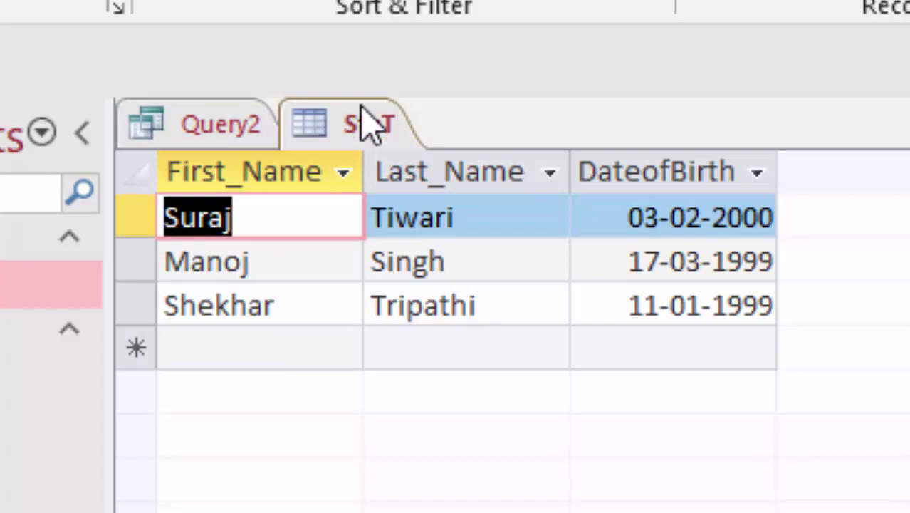
{"action": "left_click", "coordinate": [240, 125]}
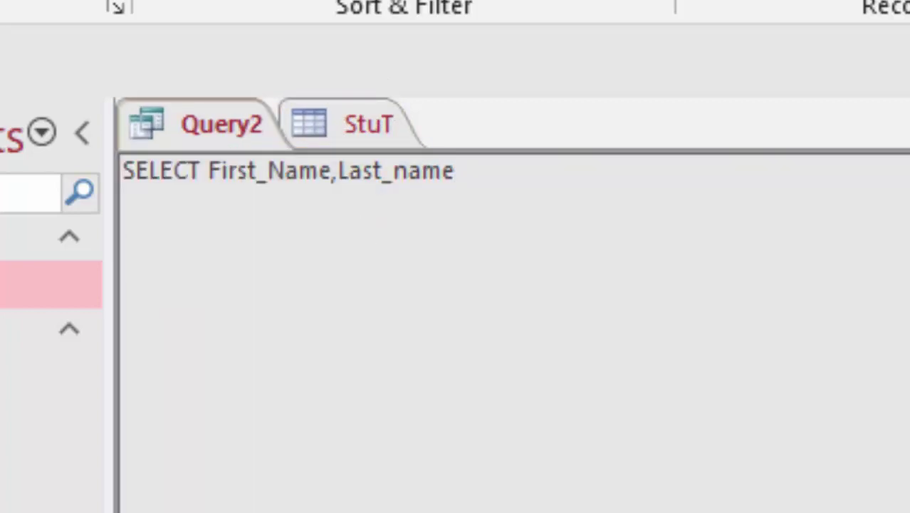
Step: Fix the casing to Last_Name and finish the list with DateofBirth from StuT
{"action": "key", "text": "BackSpace"}
{"action": "key", "text": "BackSpace"}
{"action": "key", "text": "BackSpace"}
{"action": "key", "text": "BackSpace"}
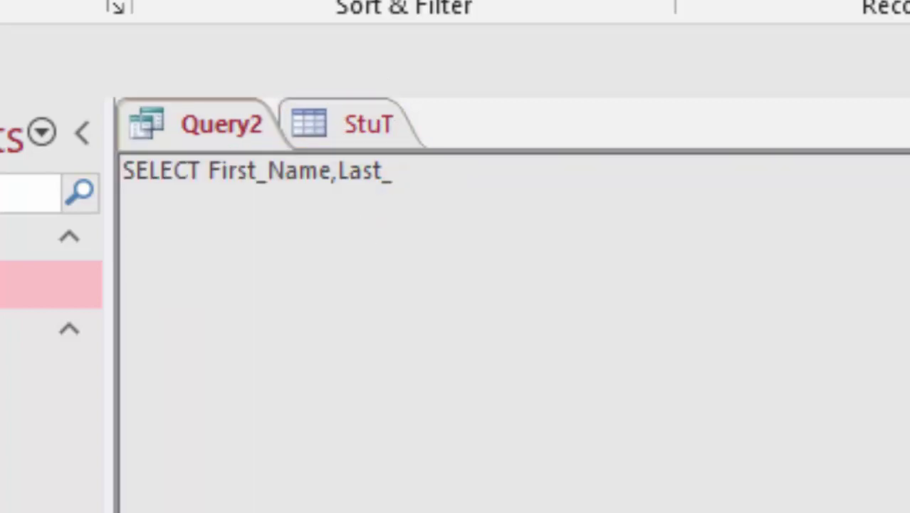
{"action": "type", "text": "Name,"}
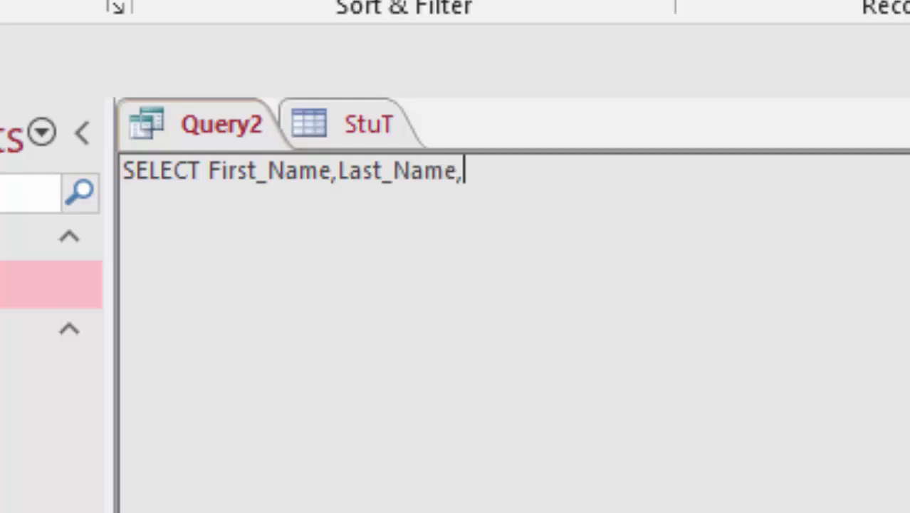
{"action": "type", "text": "Date "}
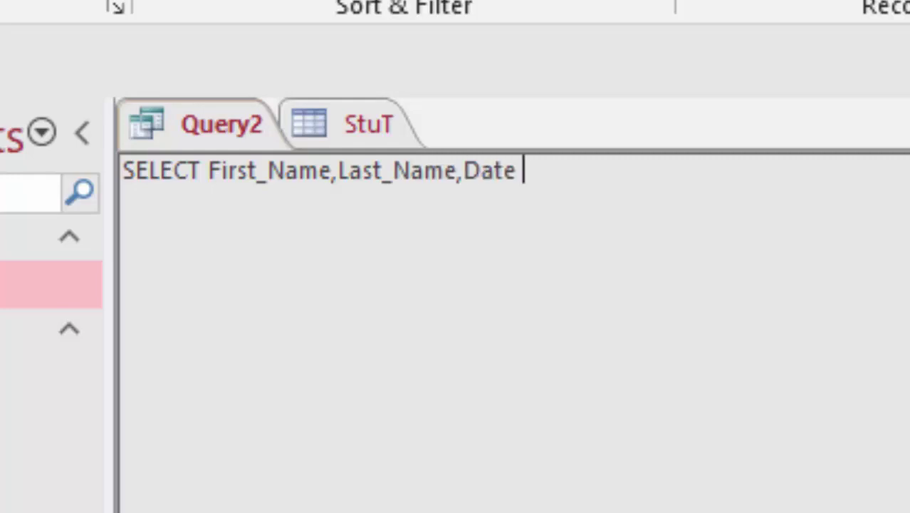
{"action": "type", "text": "o"}
{"action": "key", "text": "BackSpace"}
{"action": "key", "text": "BackSpace"}
{"action": "type", "text": "o"}
{"action": "type", "text": "f"}
{"action": "key", "text": "BackSpace"}
{"action": "type", "text": "Birth"}
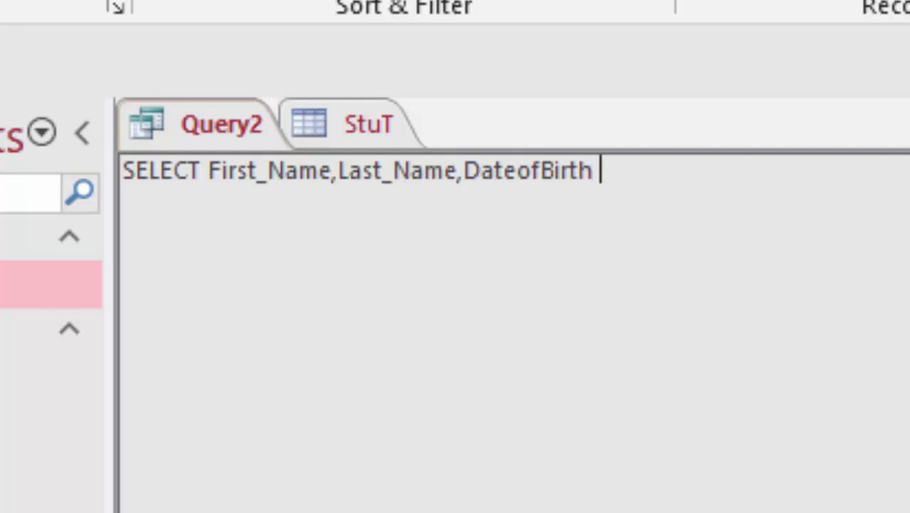
{"action": "type", "text": "fro"}
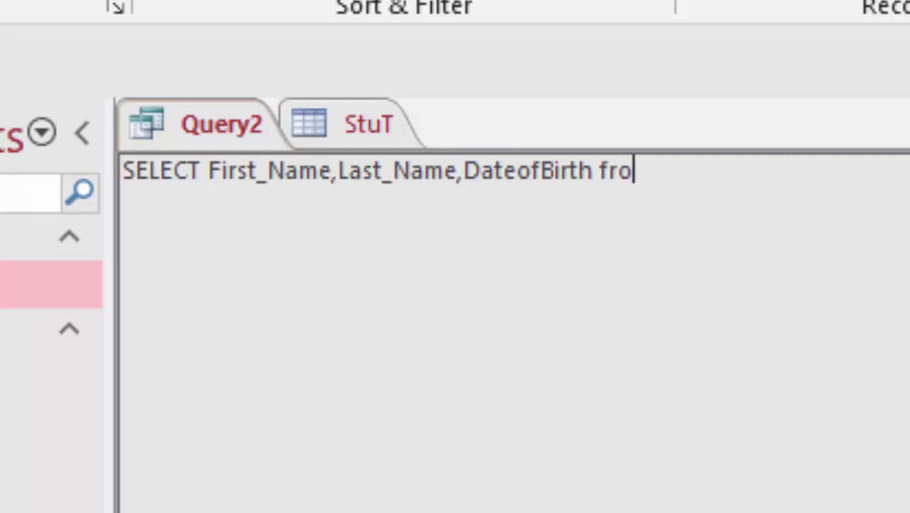
{"action": "type", "text": "m S"}
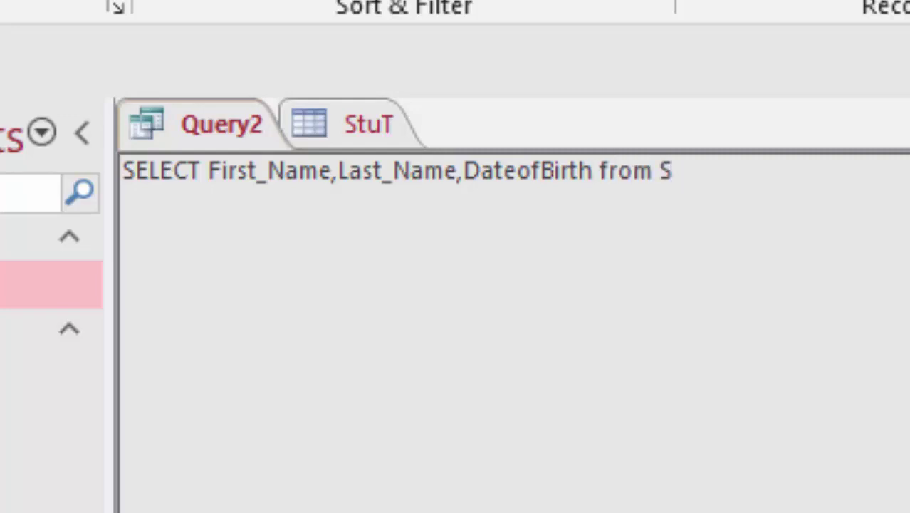
{"action": "type", "text": "tu"}
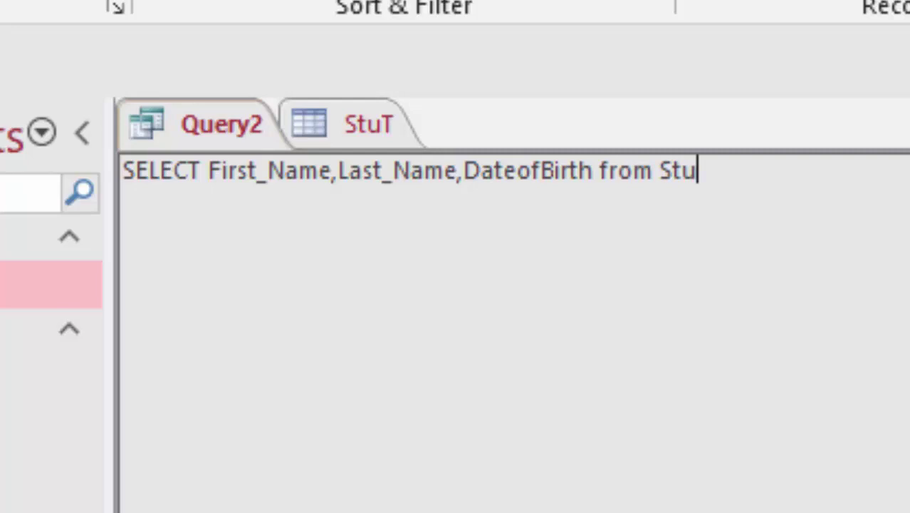
{"action": "type", "text": "T"}
Step: Add the filter where DateofBirth>=#1 Feb 00#; on a new line to finish the statement
{"action": "key", "text": "Return"}
{"action": "type", "text": "whe"}
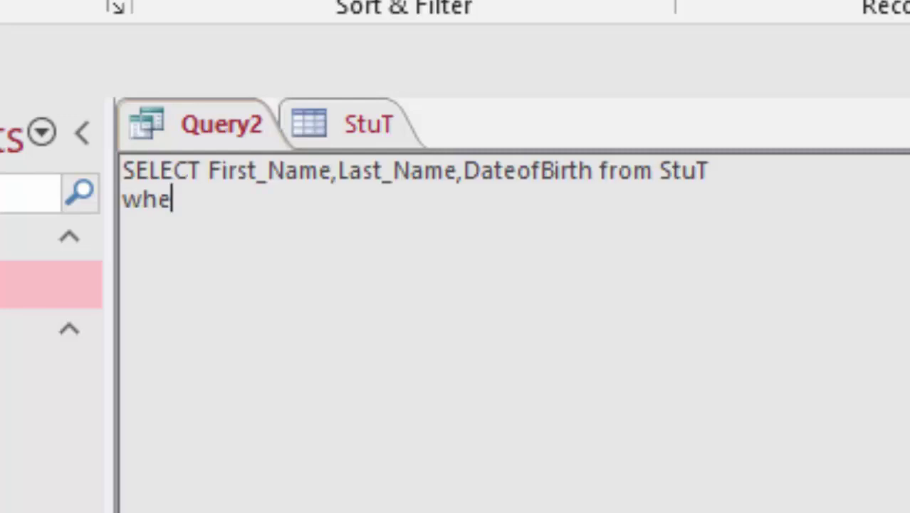
{"action": "type", "text": "re"}
{"action": "type", "text": "Dat"}
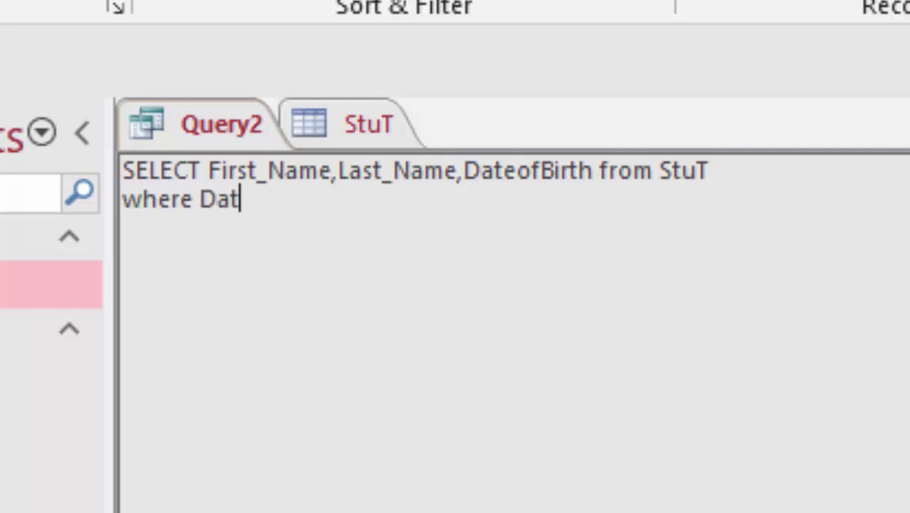
{"action": "type", "text": "eof"}
{"action": "type", "text": "B"}
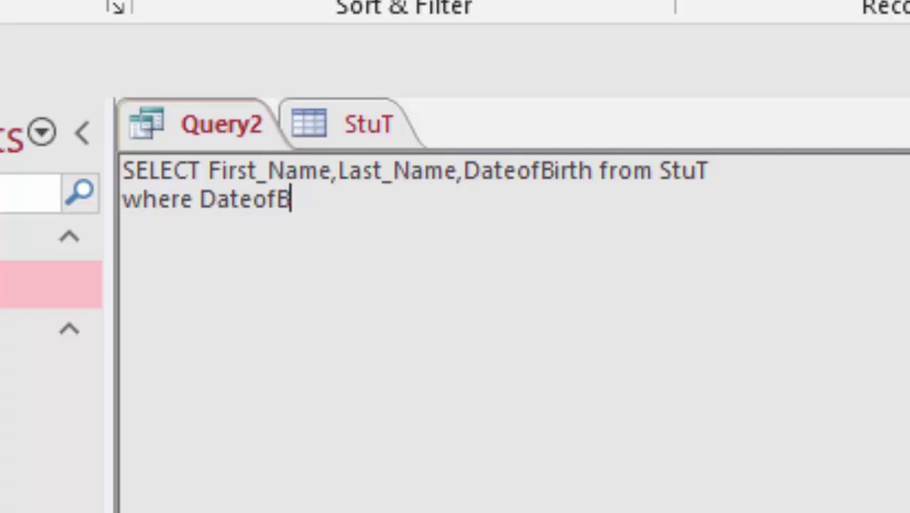
{"action": "type", "text": "irth"}
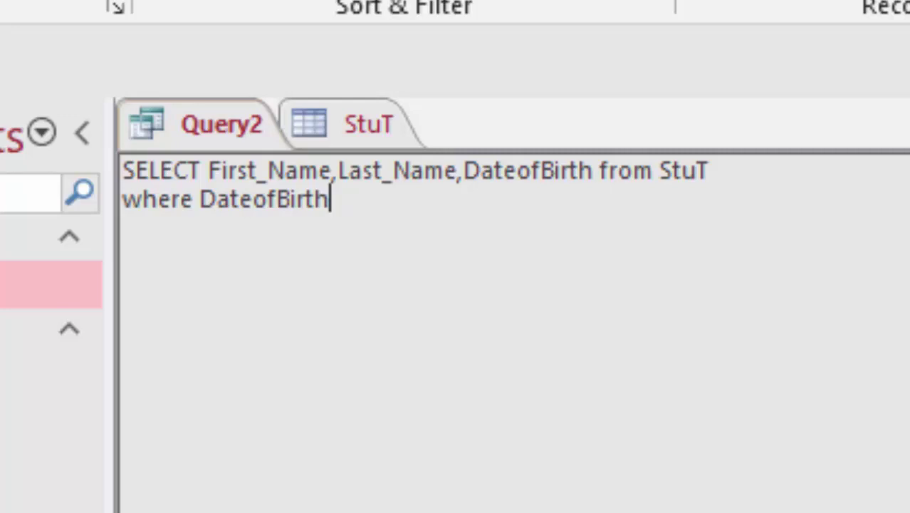
{"action": "type", "text": ">"}
{"action": "type", "text": "="}
{"action": "type", "text": "#"}
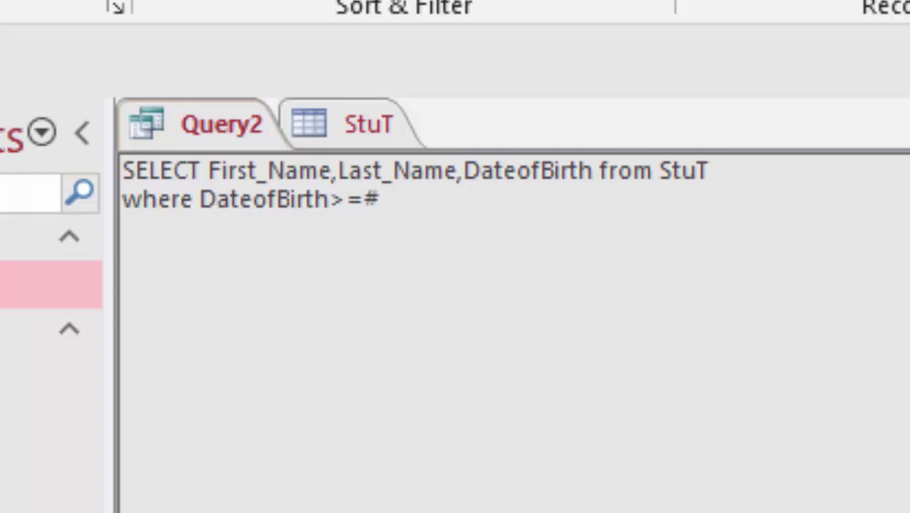
{"action": "type", "text": "1 "}
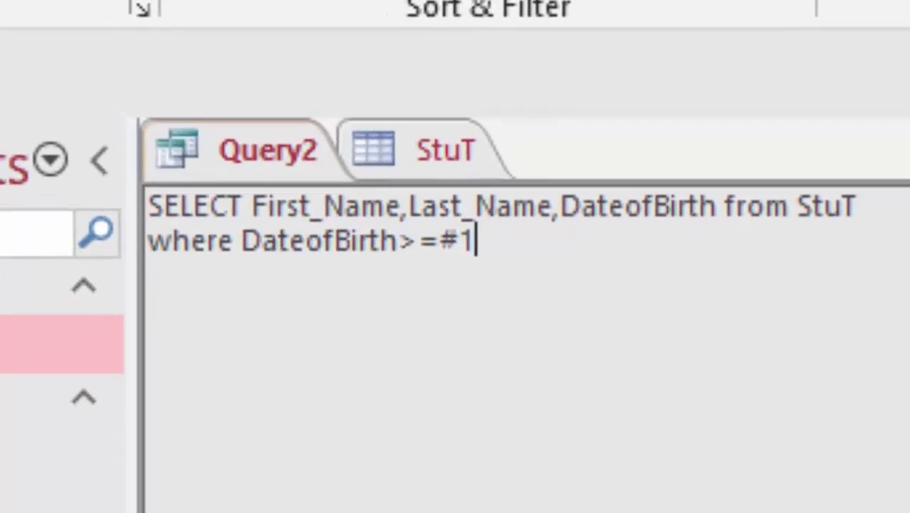
{"action": "type", "text": "Fe"}
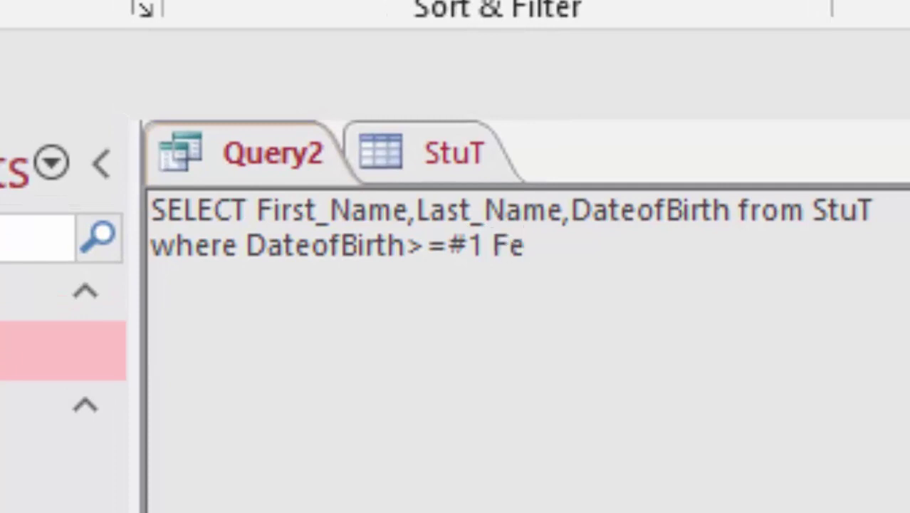
{"action": "type", "text": "b"}
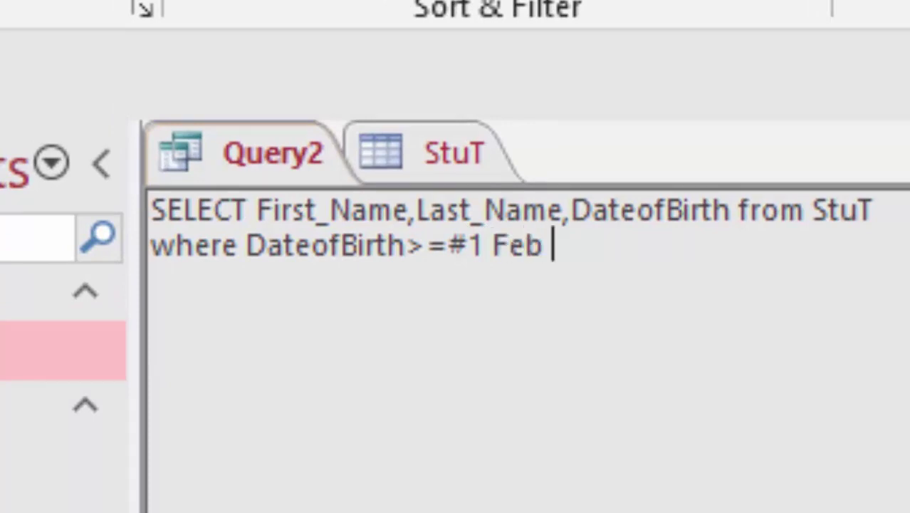
{"action": "type", "text": " 0"}
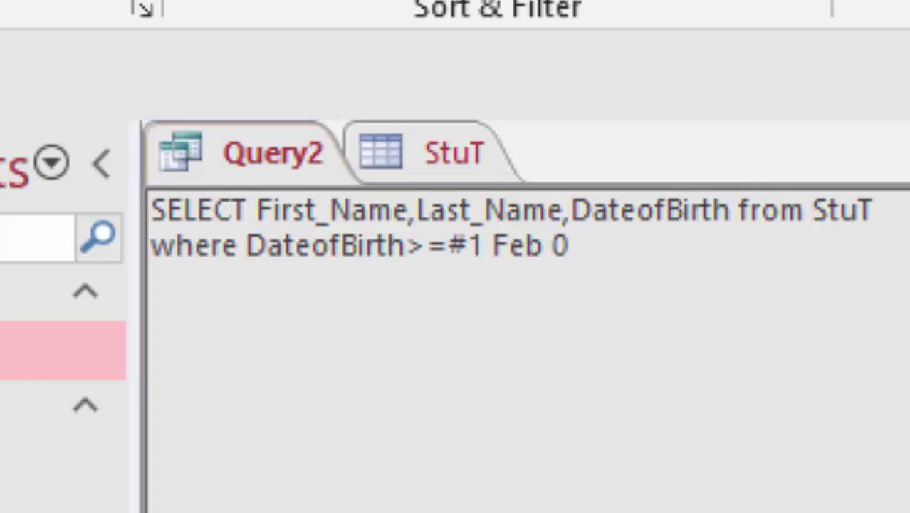
{"action": "type", "text": "0#"}
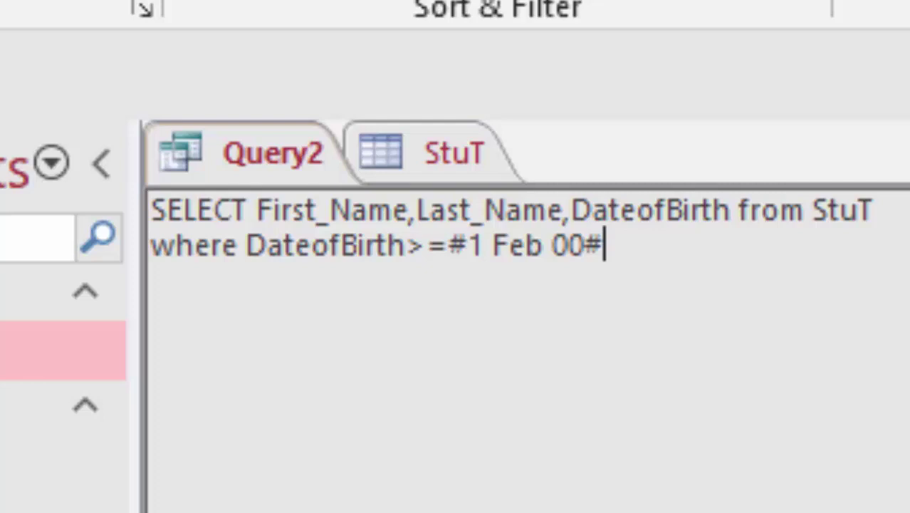
{"action": "type", "text": ";"}
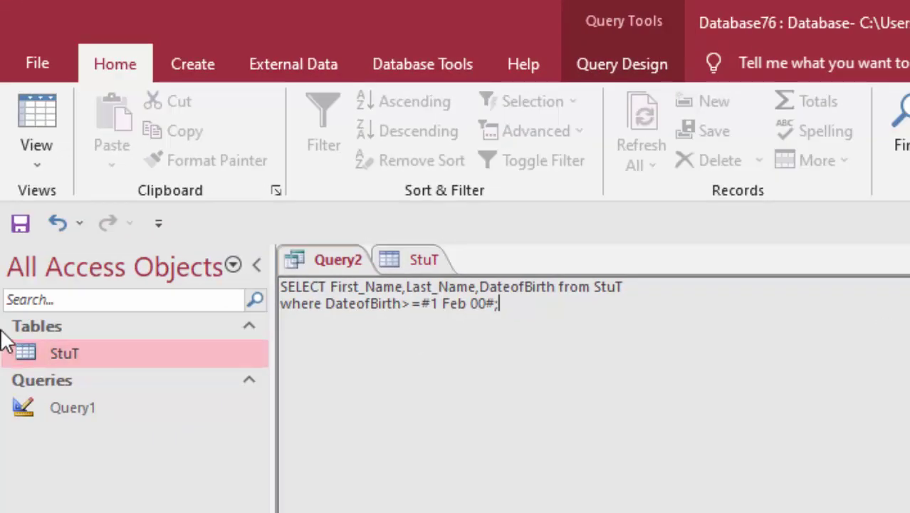
Step: Run Query2 to list the single student born 03-02-2000, then widen the DateofBirth column
{"action": "left_click", "coordinate": [650, 58]}
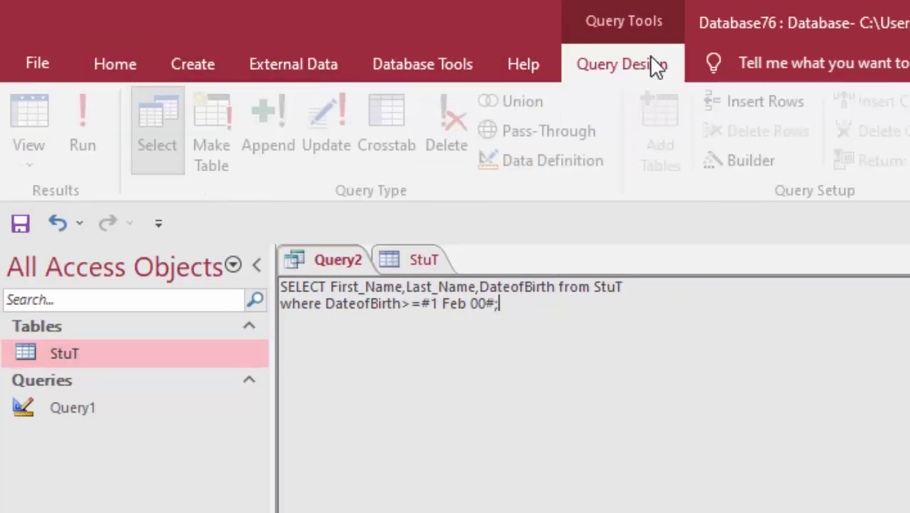
{"action": "left_click", "coordinate": [84, 118]}
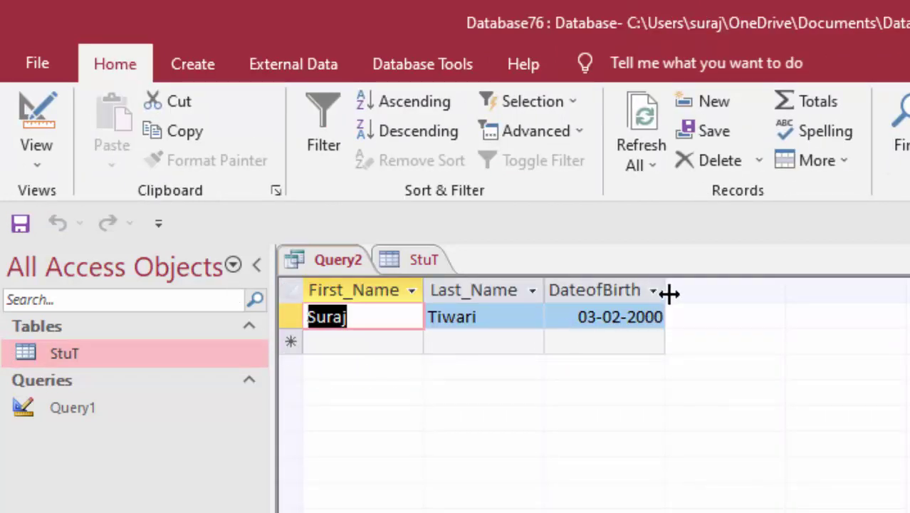
{"action": "left_click_drag", "start_coordinate": [669, 293], "coordinate": [695, 353]}
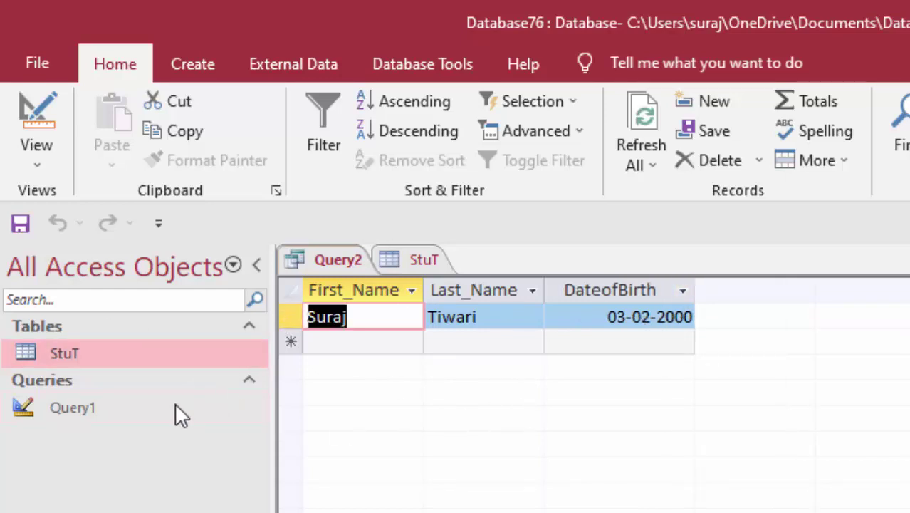
Step: In StuT, add a new student record with first and last names, born 02-02-1999
{"action": "left_click", "coordinate": [400, 264]}
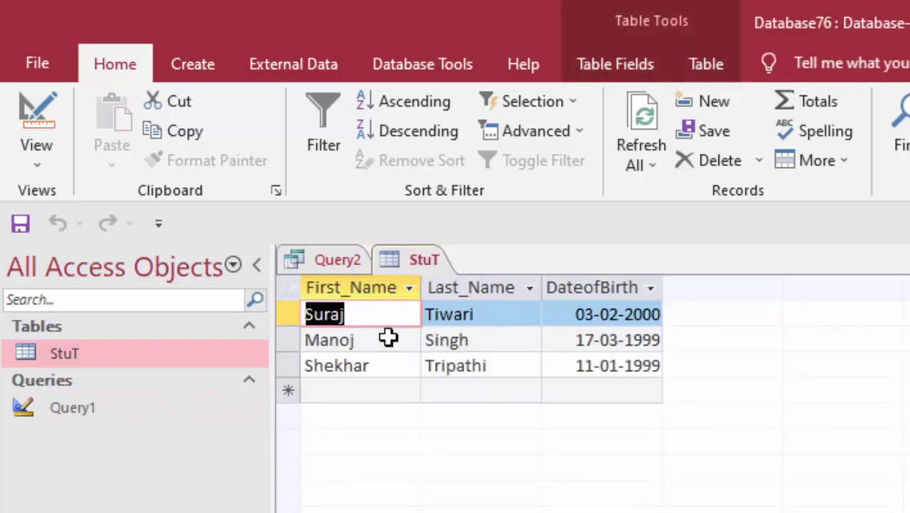
{"action": "left_click", "coordinate": [351, 385]}
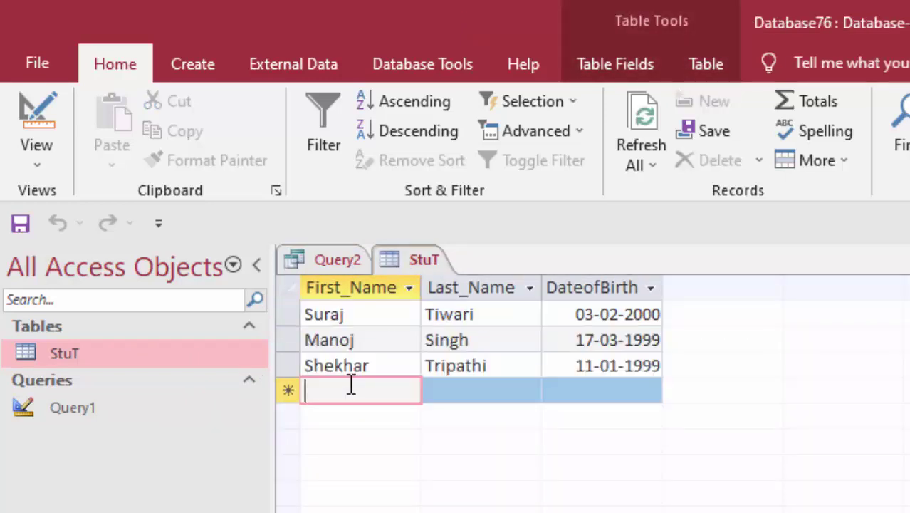
{"action": "type", "text": "Monika"}
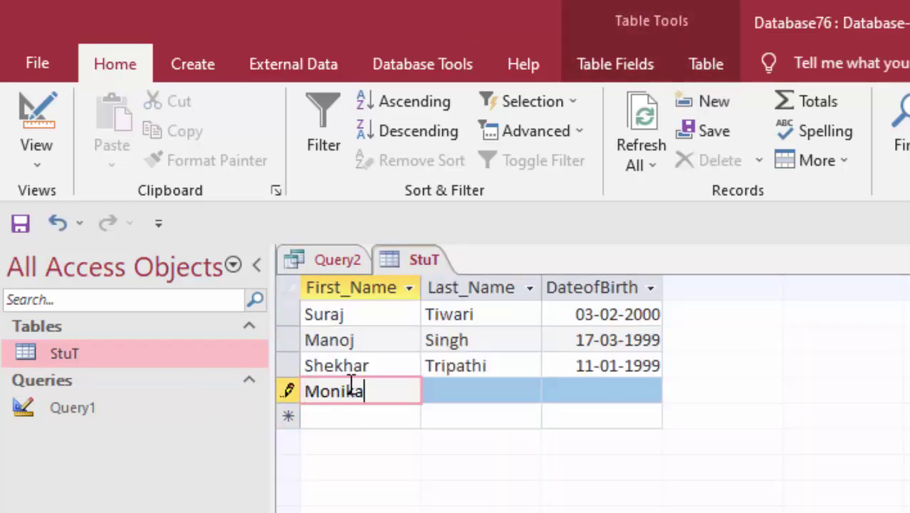
{"action": "key", "text": "Tab"}
{"action": "type", "text": "Sin"}
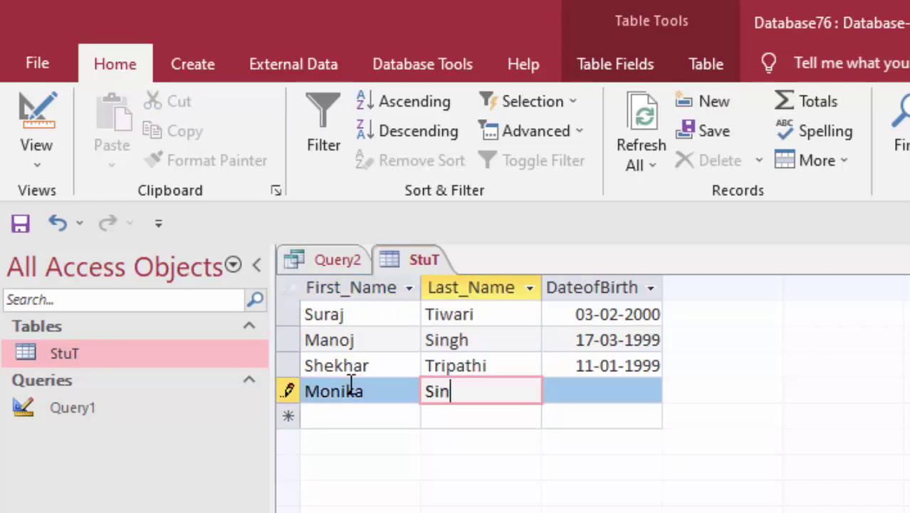
{"action": "type", "text": "gh"}
{"action": "key", "text": "Tab"}
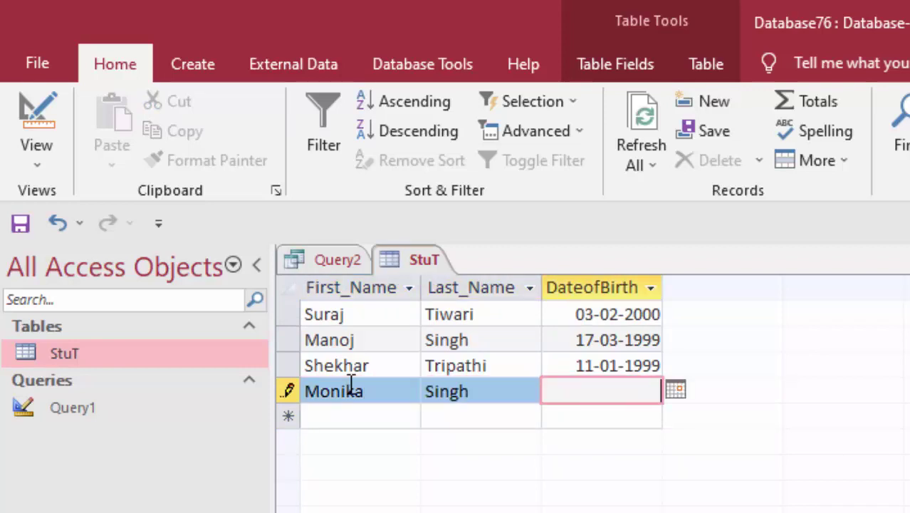
{"action": "left_click", "coordinate": [677, 392]}
{"action": "left_click", "coordinate": [574, 468]}
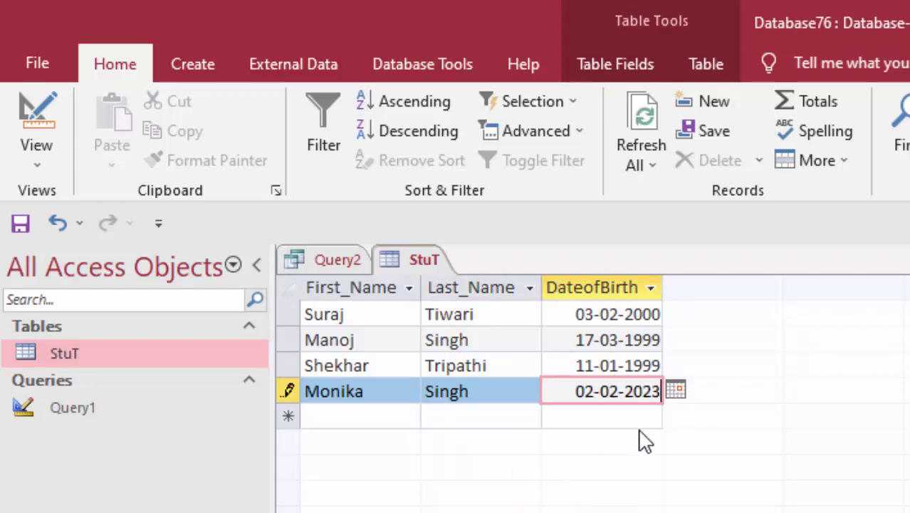
{"action": "key", "text": "BackSpace"}
{"action": "key", "text": "BackSpace"}
{"action": "key", "text": "BackSpace"}
{"action": "type", "text": "02-02-20"}
{"action": "key", "text": "BackSpace"}
{"action": "key", "text": "BackSpace"}
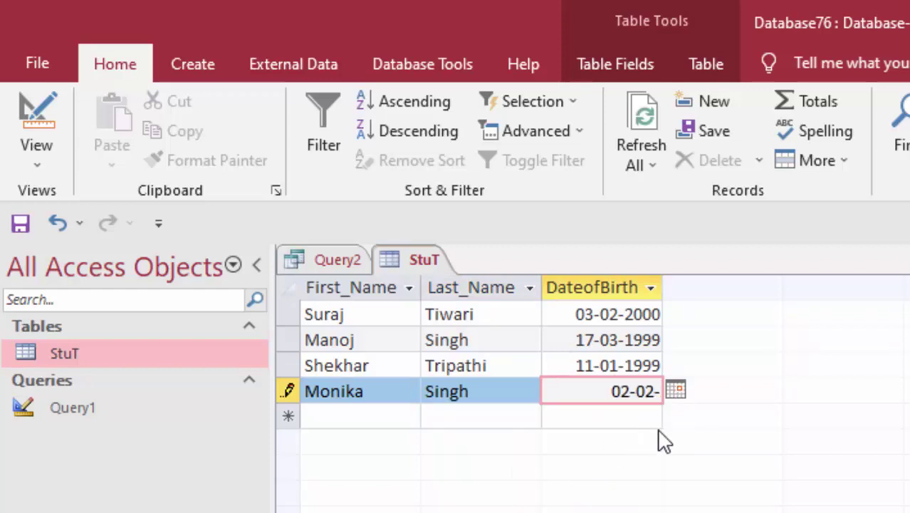
{"action": "type", "text": "199"}
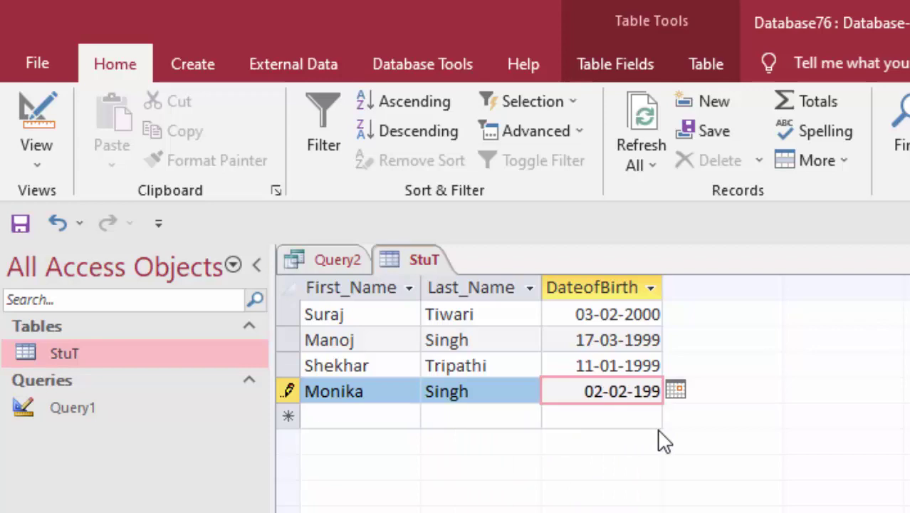
{"action": "type", "text": "9"}
{"action": "key", "text": "Return"}
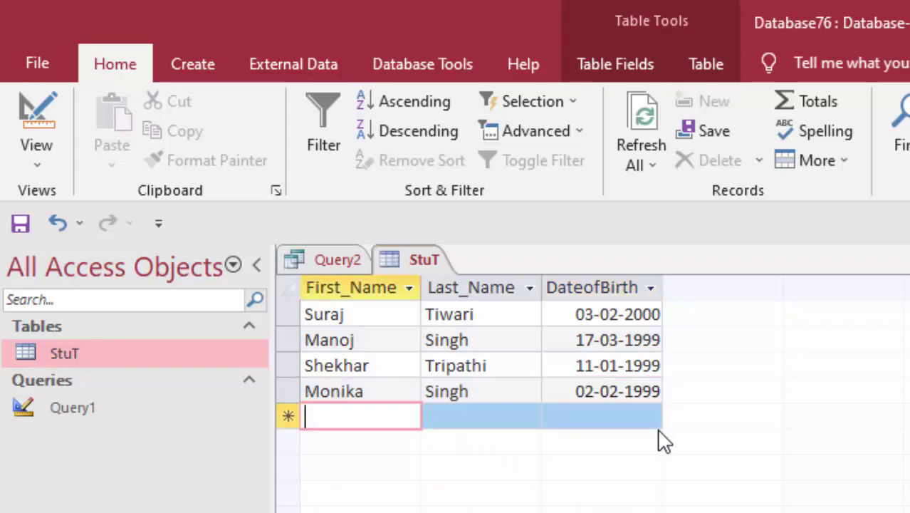
Step: Enter the next student's first and last names, correcting the misspelled surname
{"action": "type", "text": "N"}
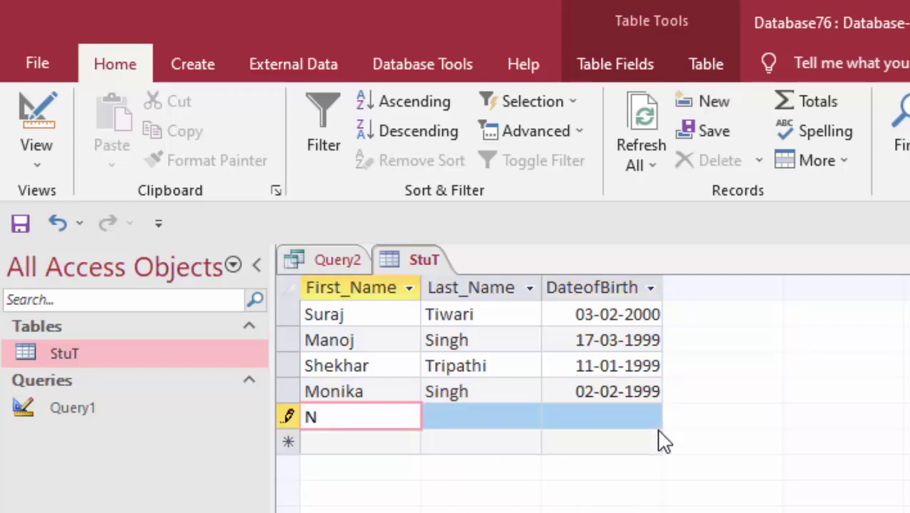
{"action": "type", "text": "aziya"}
{"action": "key", "text": "Tab"}
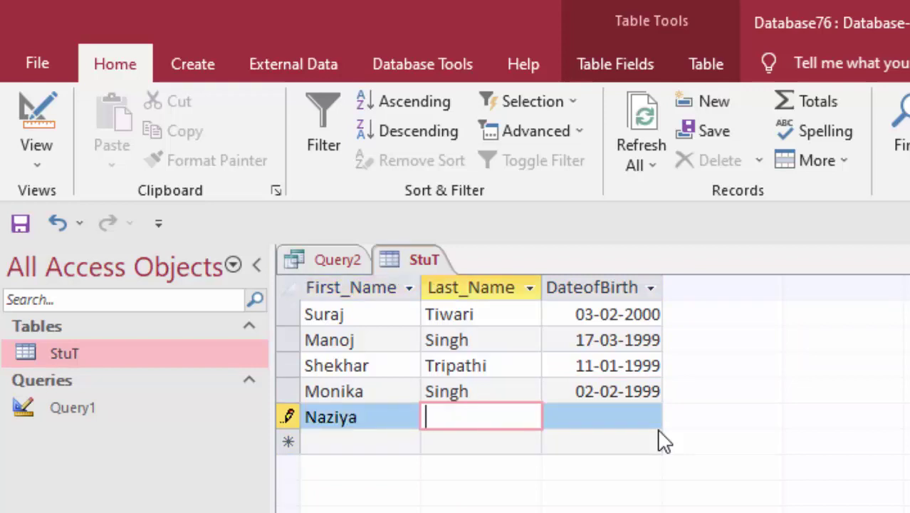
{"action": "type", "text": "Khatun"}
{"action": "key", "text": "Escape"}
{"action": "type", "text": "n"}
{"action": "key", "text": "Tab"}
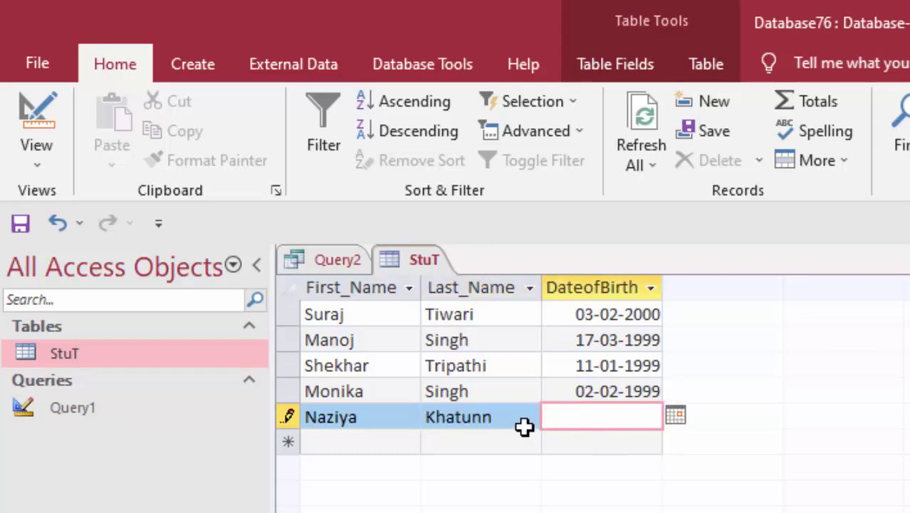
{"action": "left_click", "coordinate": [524, 424]}
{"action": "left_click", "coordinate": [525, 396]}
{"action": "key", "text": "Down"}
{"action": "left_click", "coordinate": [527, 422]}
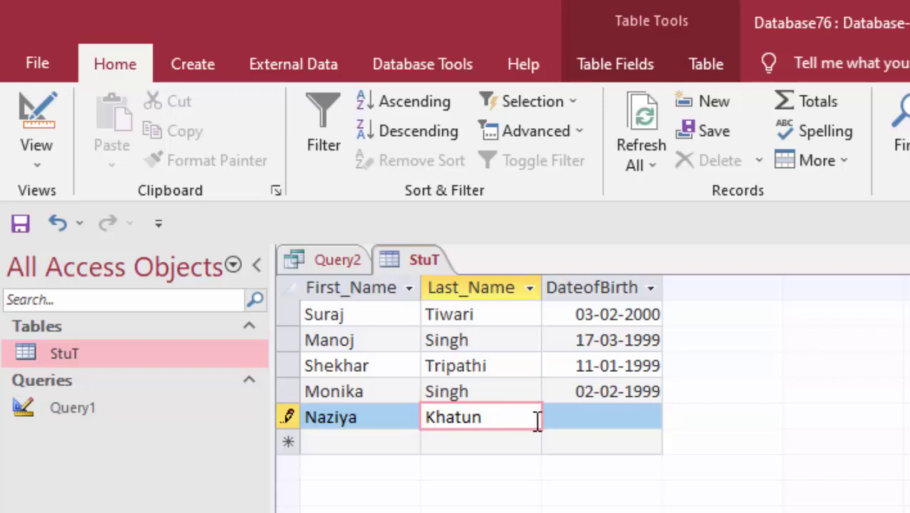
{"action": "left_click", "coordinate": [602, 418]}
{"action": "left_click", "coordinate": [674, 416]}
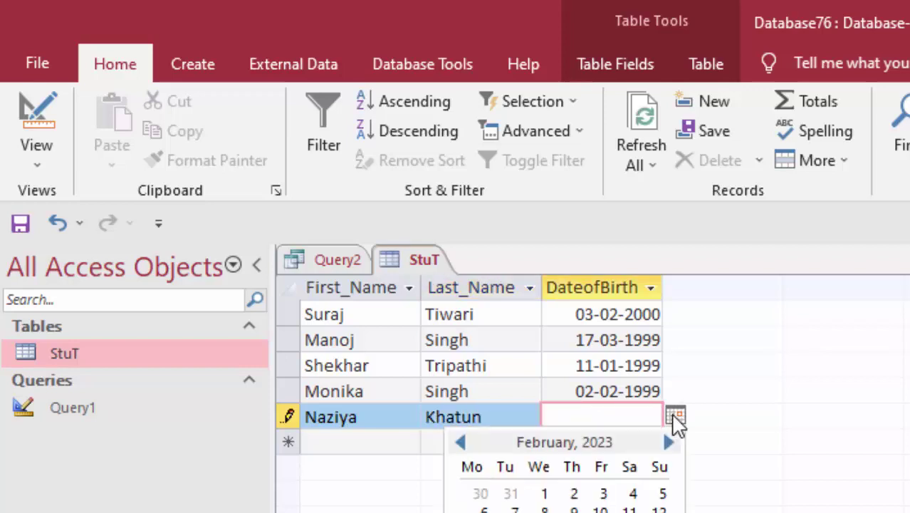
{"action": "left_click", "coordinate": [602, 495]}
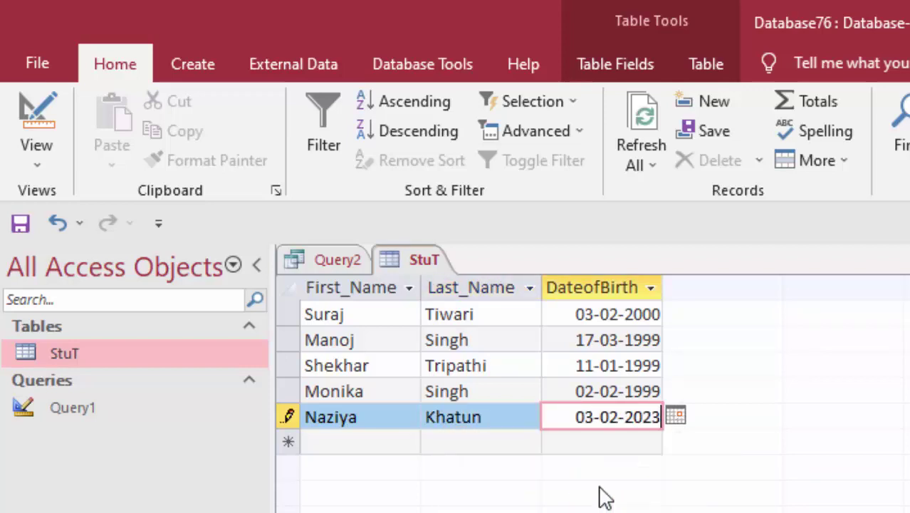
{"action": "key", "text": "BackSpace"}
{"action": "key", "text": "BackSpace"}
{"action": "key", "text": "BackSpace"}
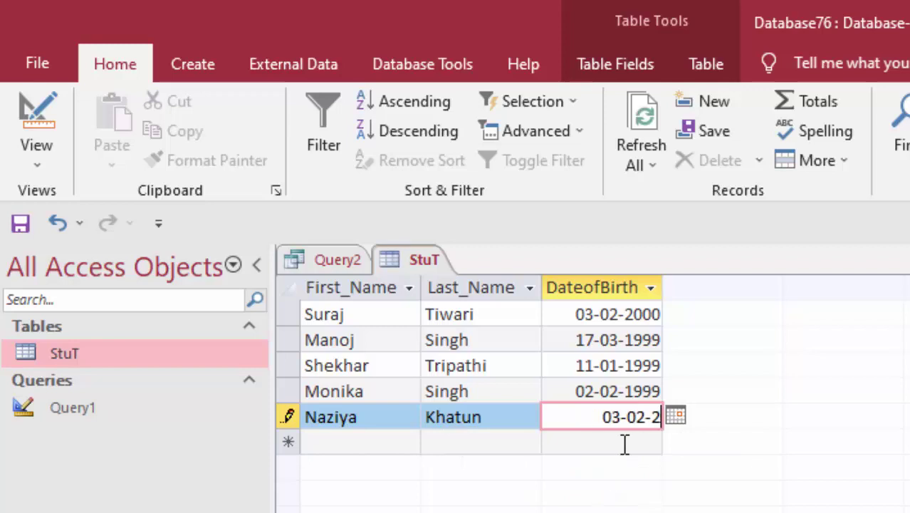
{"action": "key", "text": "BackSpace"}
{"action": "type", "text": "19"}
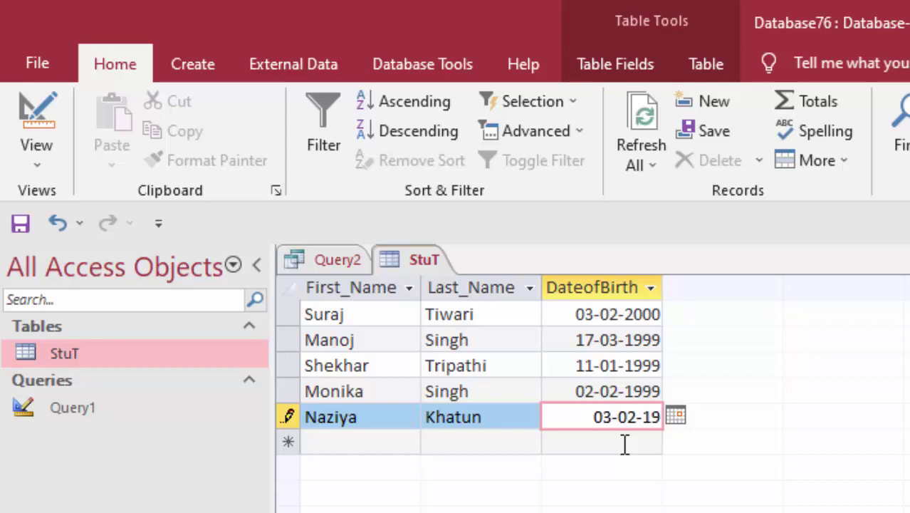
{"action": "type", "text": "90"}
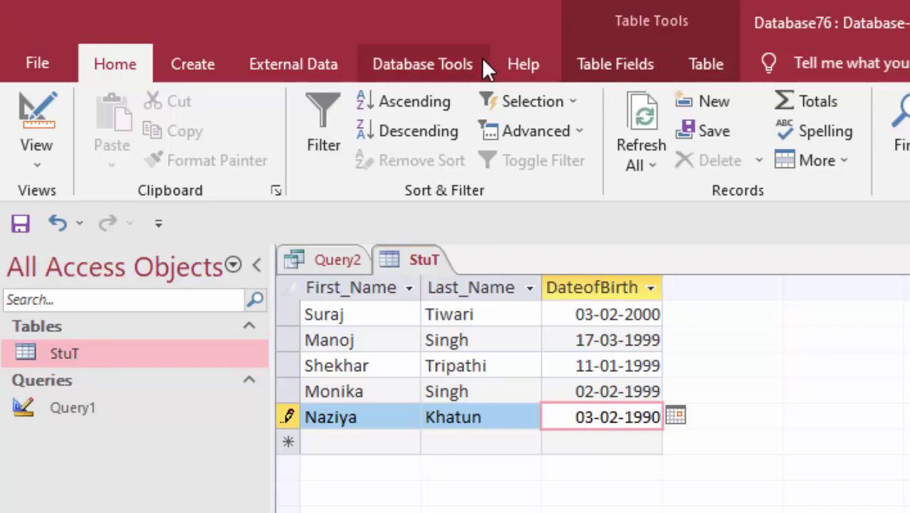
{"action": "left_click", "coordinate": [20, 223]}
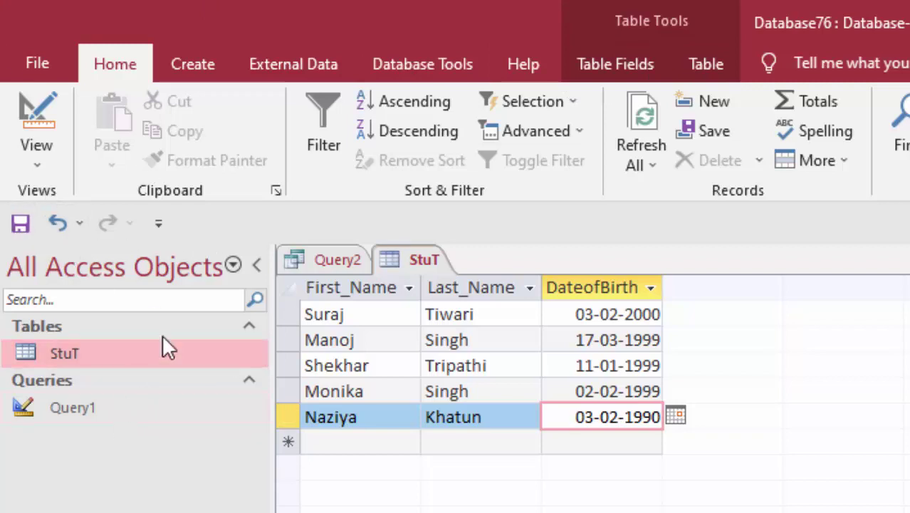
Step: Rerun the query from SQL View, then reopen the StuT table listing its five students
{"action": "left_click", "coordinate": [315, 258]}
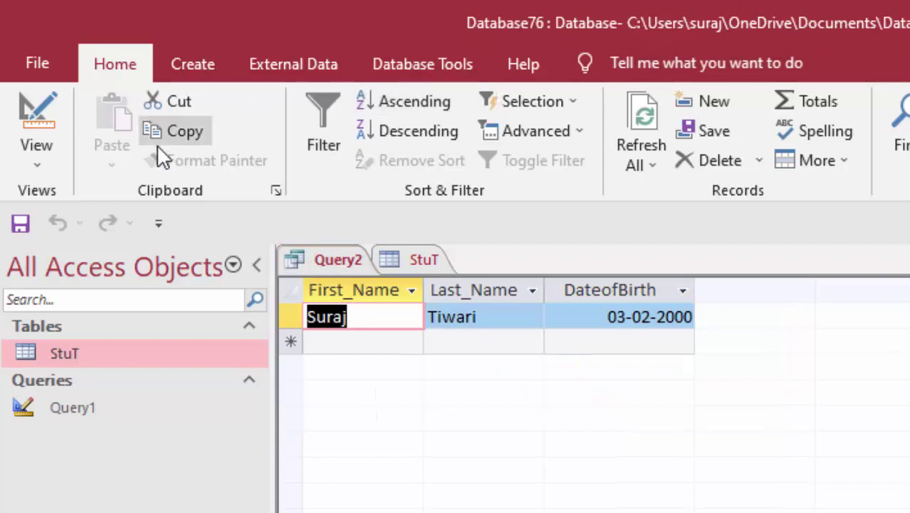
{"action": "left_click", "coordinate": [33, 148]}
{"action": "left_click", "coordinate": [62, 248]}
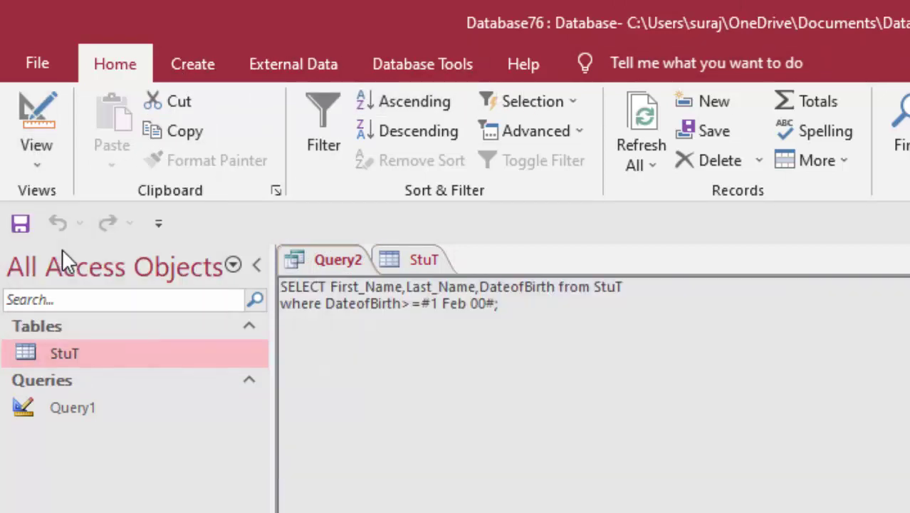
{"action": "left_click", "coordinate": [87, 114]}
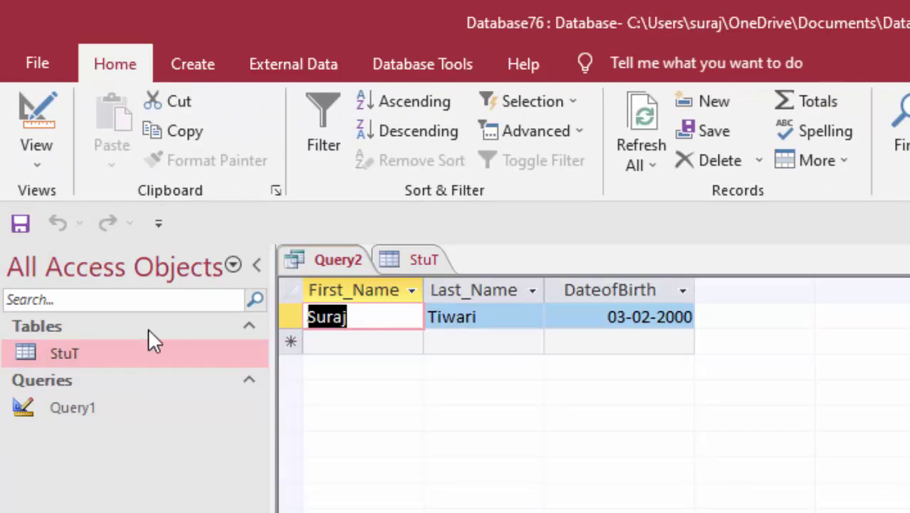
{"action": "double_click", "coordinate": [146, 350]}
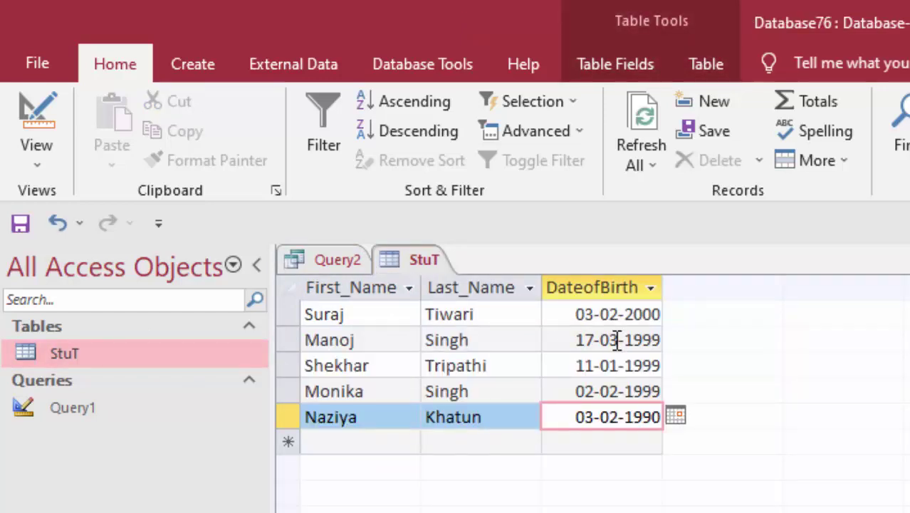
Step: Start a new StuT record and enter the student's first and last names
{"action": "left_click", "coordinate": [370, 450]}
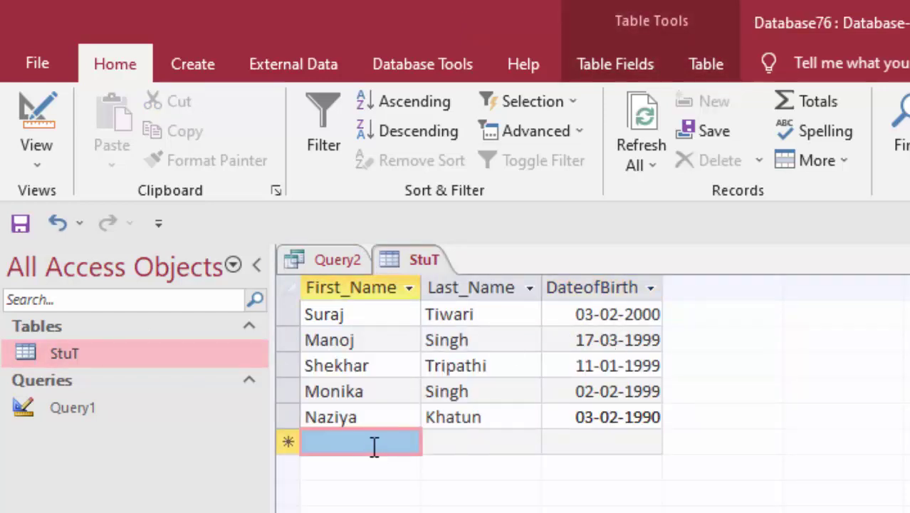
{"action": "left_click", "coordinate": [374, 444]}
{"action": "type", "text": "Ku"}
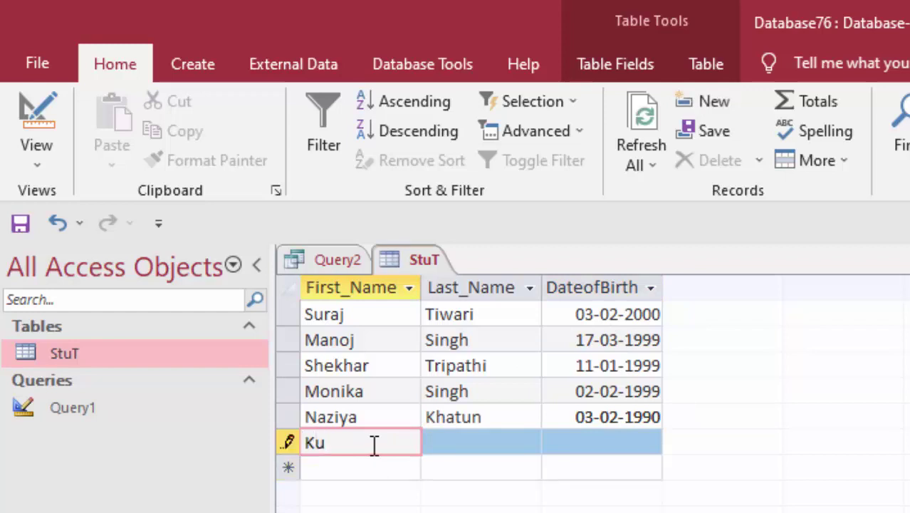
{"action": "type", "text": "ndan"}
{"action": "key", "text": "Tab"}
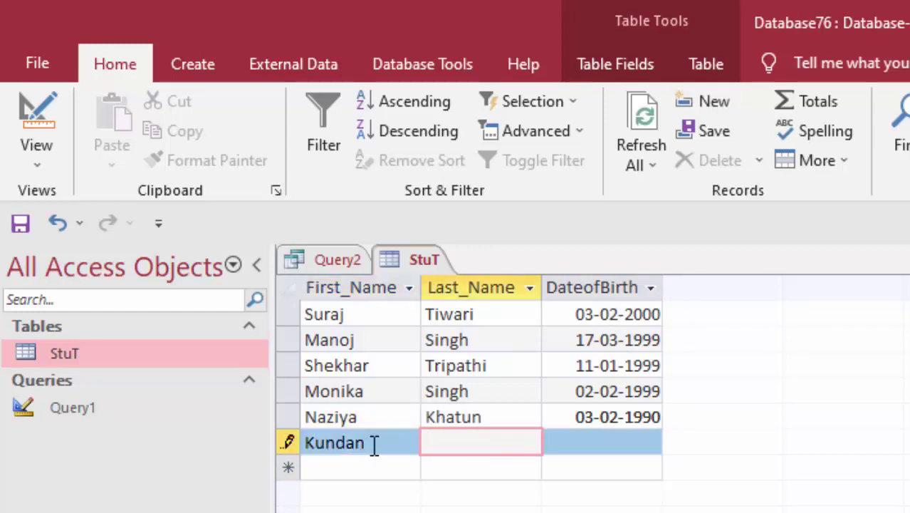
{"action": "type", "text": "Singh"}
{"action": "key", "text": "Tab"}
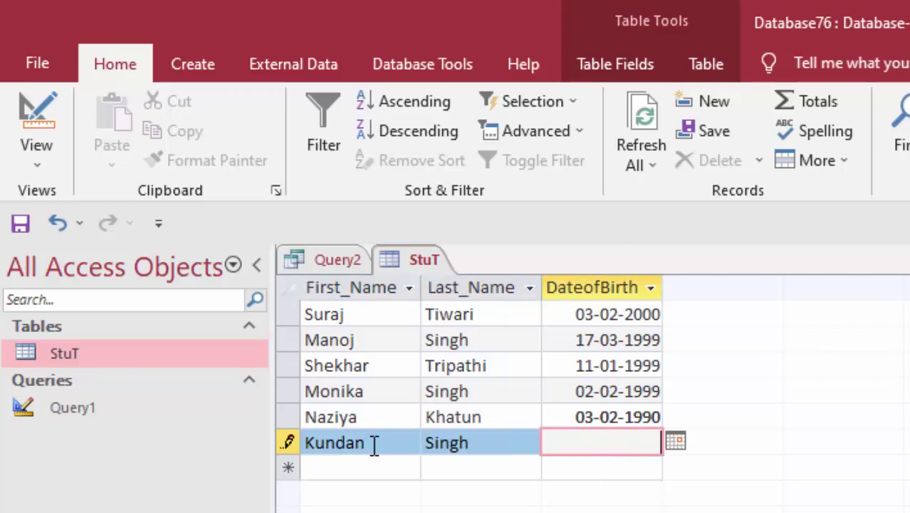
{"action": "left_click", "coordinate": [678, 440]}
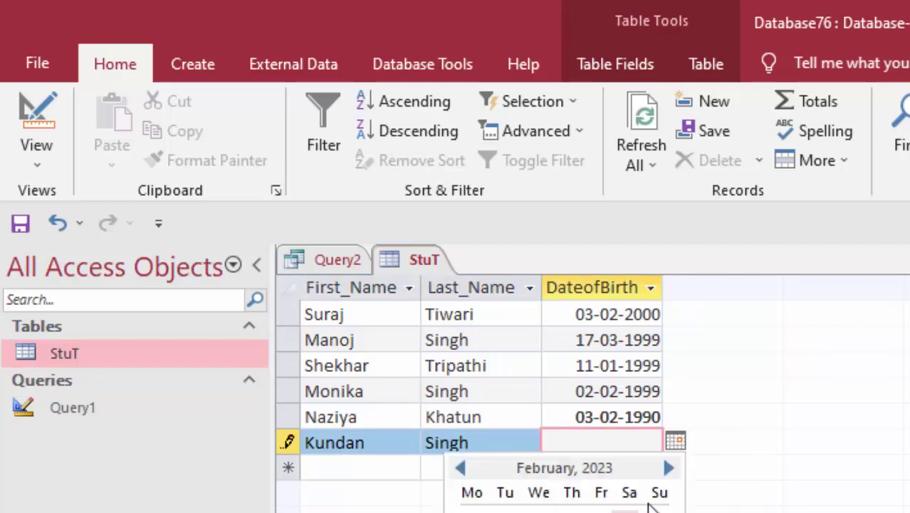
{"action": "left_click", "coordinate": [668, 469]}
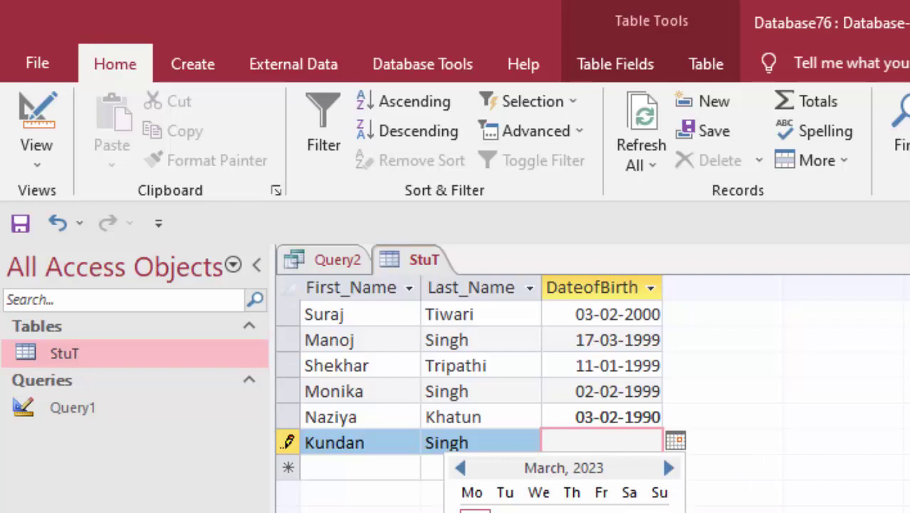
{"action": "left_click", "coordinate": [629, 512]}
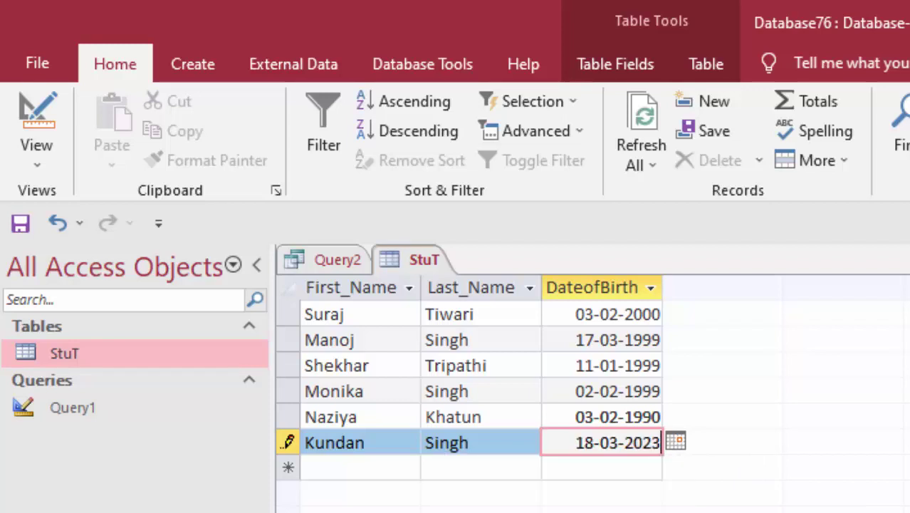
{"action": "key", "text": "BackSpace"}
{"action": "key", "text": "BackSpace"}
{"action": "type", "text": "0"}
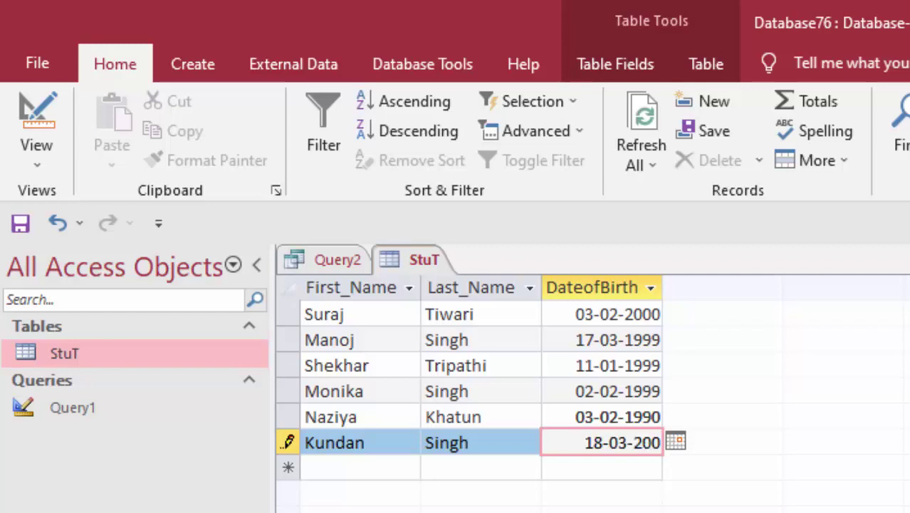
{"action": "type", "text": "5"}
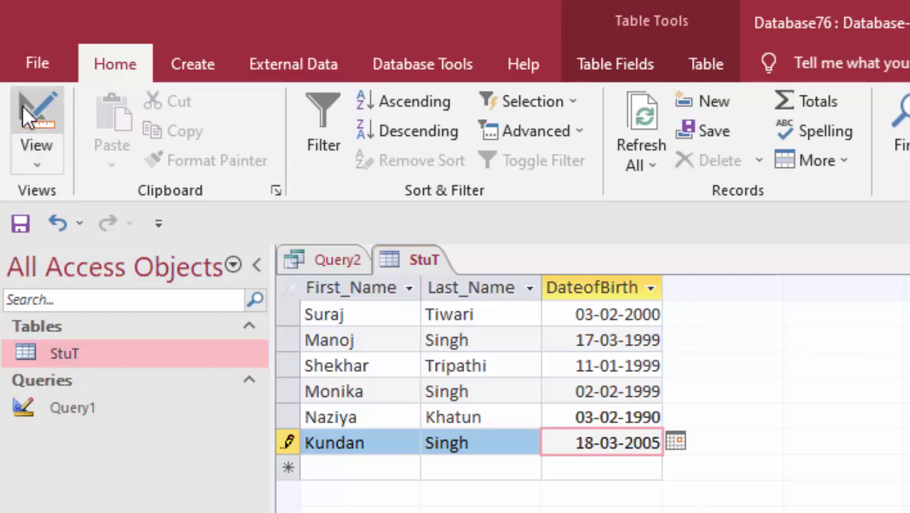
{"action": "left_click", "coordinate": [30, 216]}
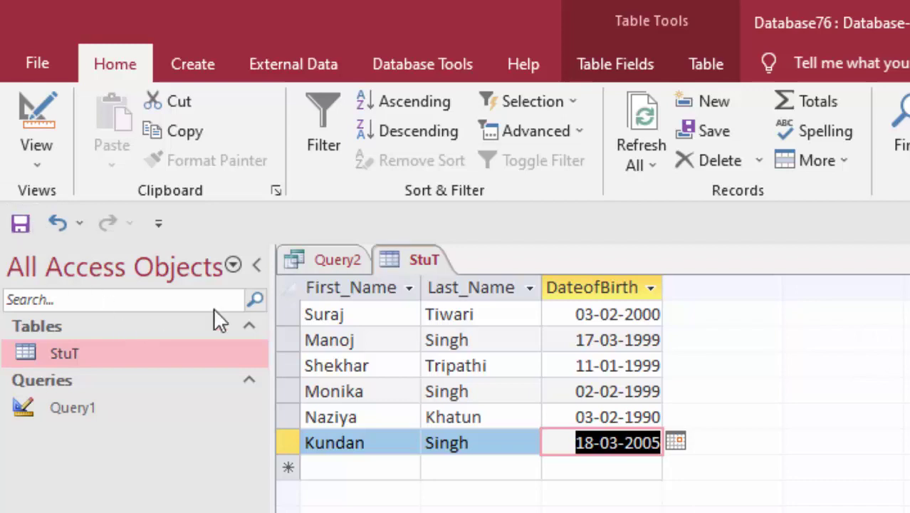
Step: Rerun Query2 from SQL View so it returns the students born 03-02-2000 and 18-03-2005
{"action": "left_click", "coordinate": [317, 261]}
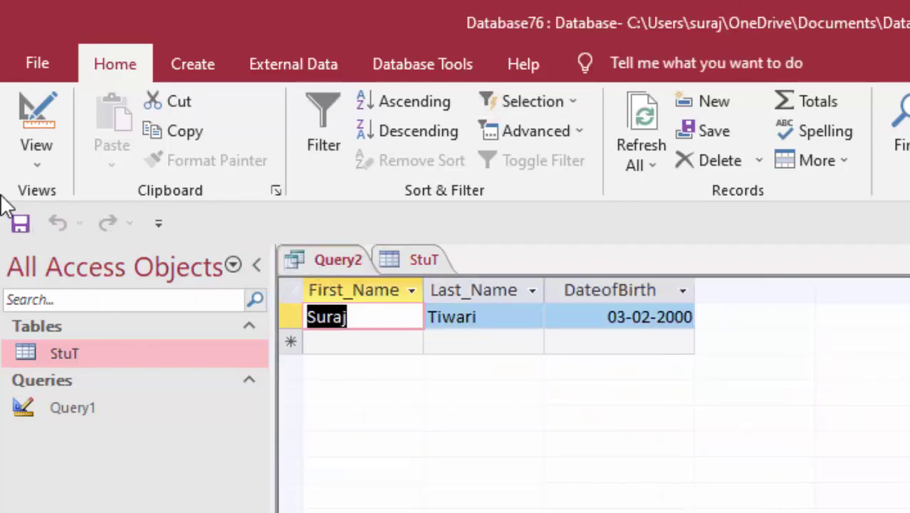
{"action": "left_click", "coordinate": [49, 158]}
{"action": "left_click", "coordinate": [64, 249]}
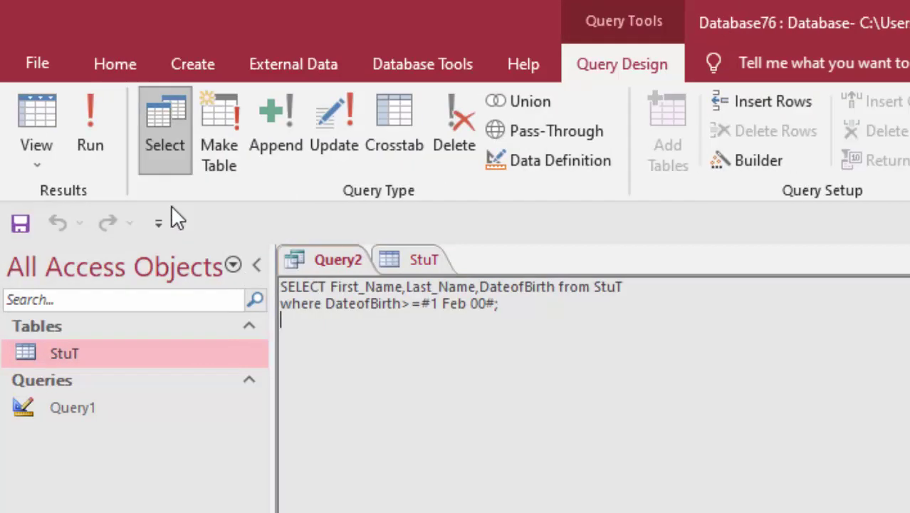
{"action": "left_click", "coordinate": [90, 124]}
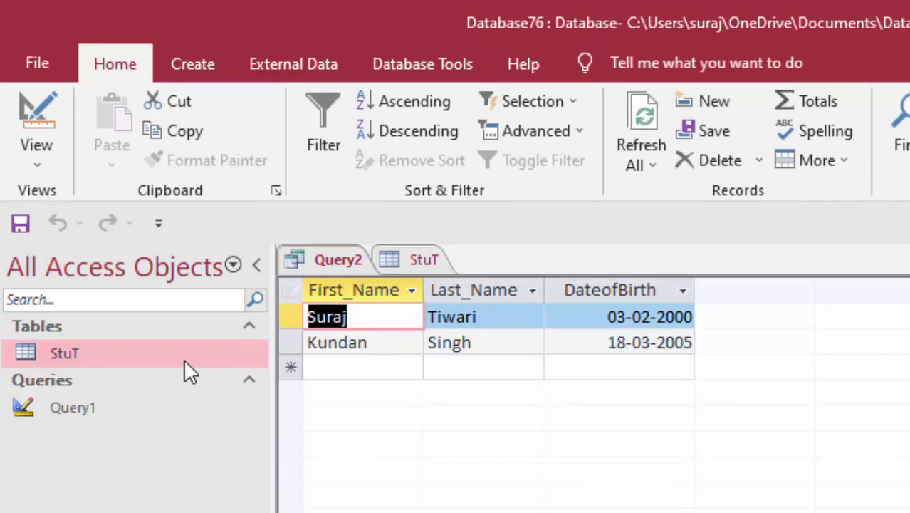
{"action": "left_click", "coordinate": [323, 262]}
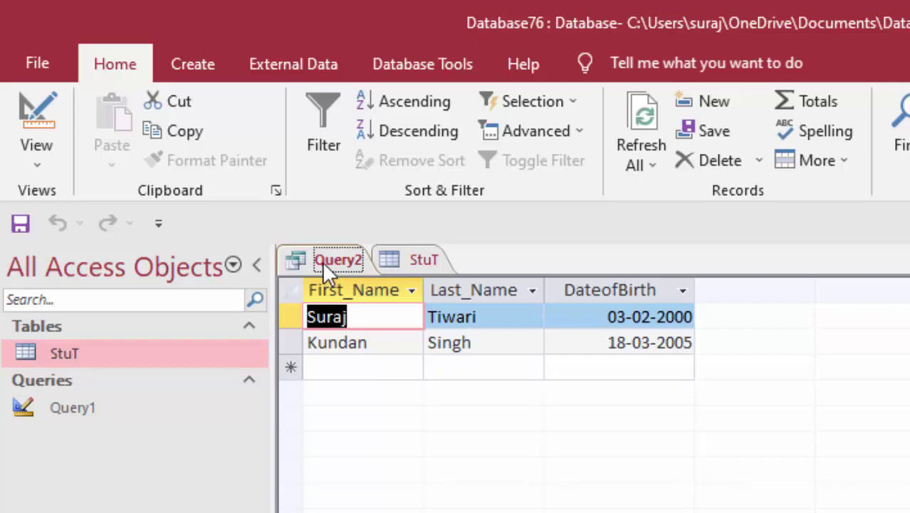
Step: Change Query2's WHERE date from #1 Feb 00# to #1 Feb 90# and run it for six results
{"action": "left_click", "coordinate": [47, 157]}
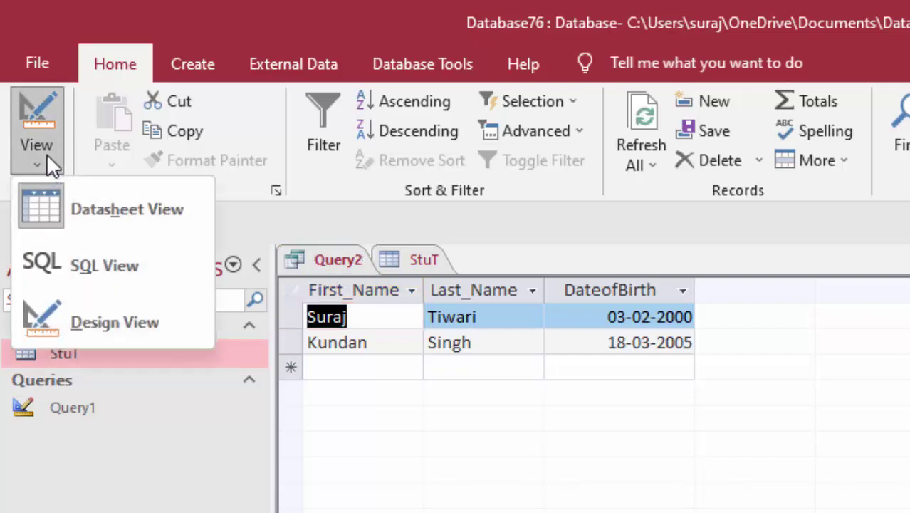
{"action": "left_click", "coordinate": [63, 260]}
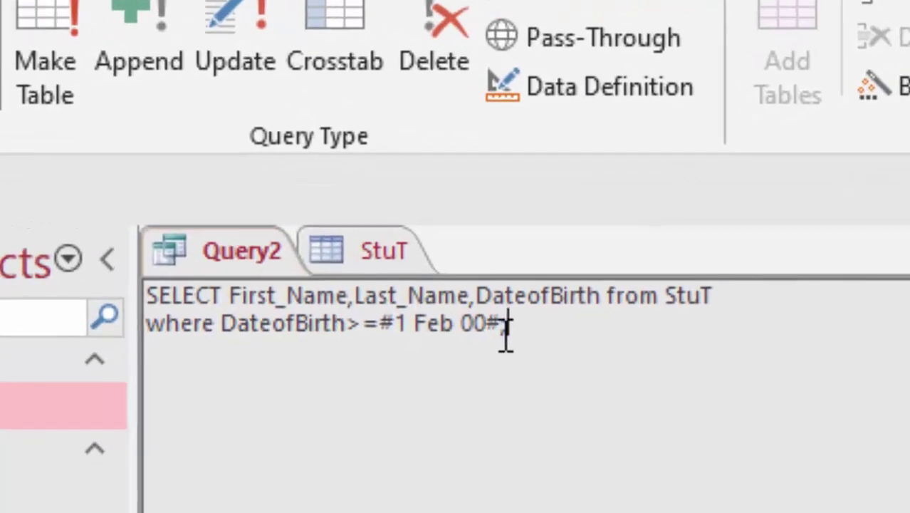
{"action": "left_click", "coordinate": [487, 327]}
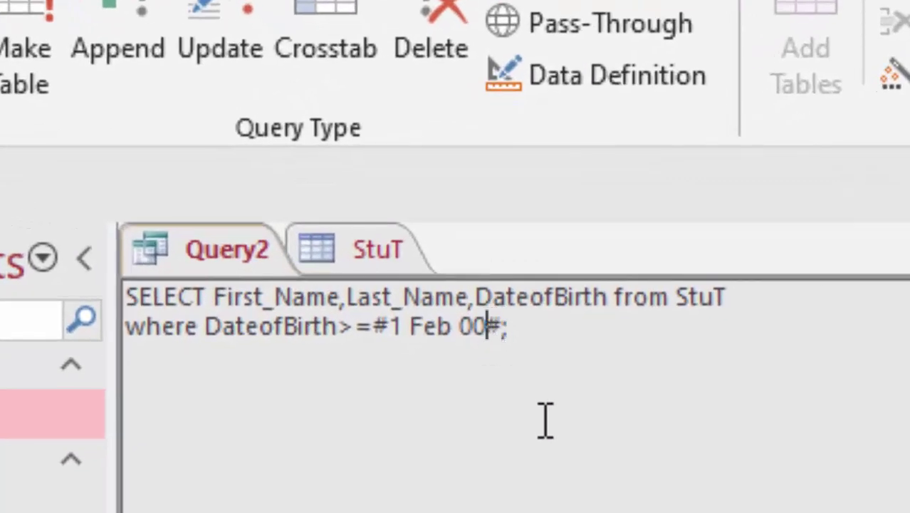
{"action": "key", "text": "BackSpace"}
{"action": "key", "text": "BackSpace"}
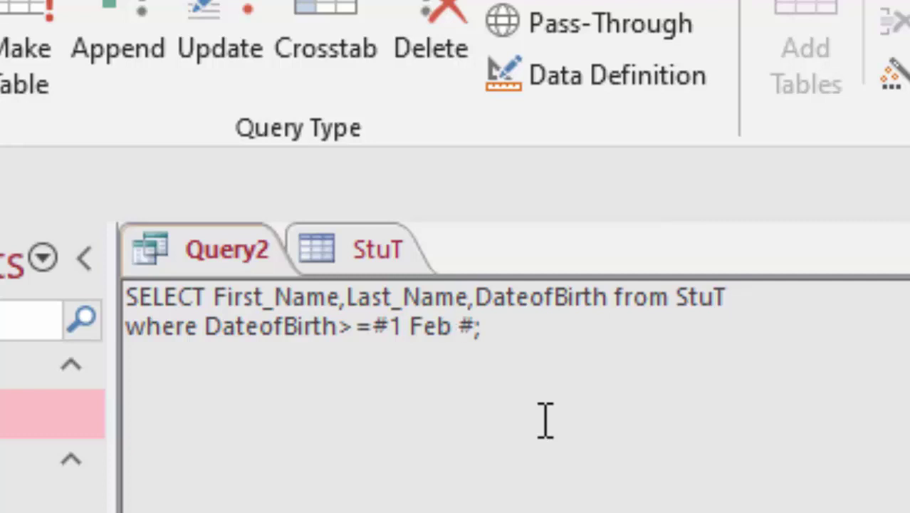
{"action": "type", "text": "9"}
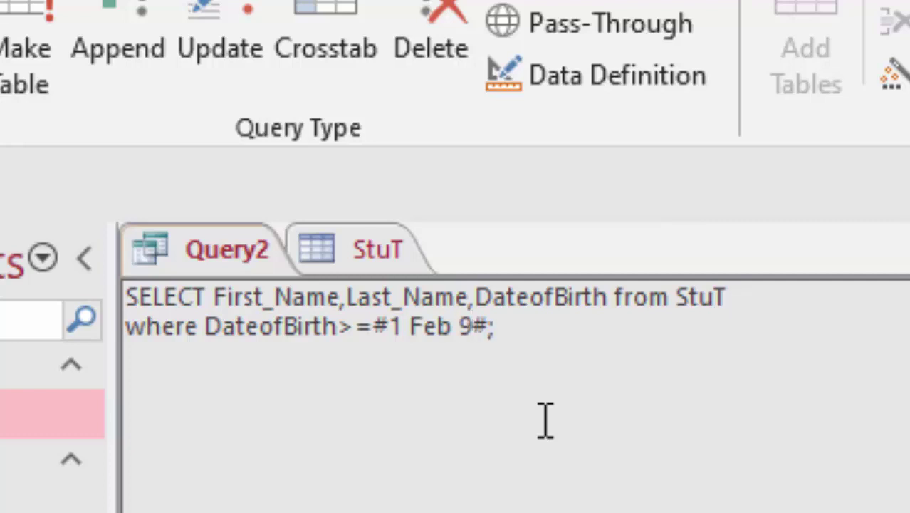
{"action": "type", "text": "0"}
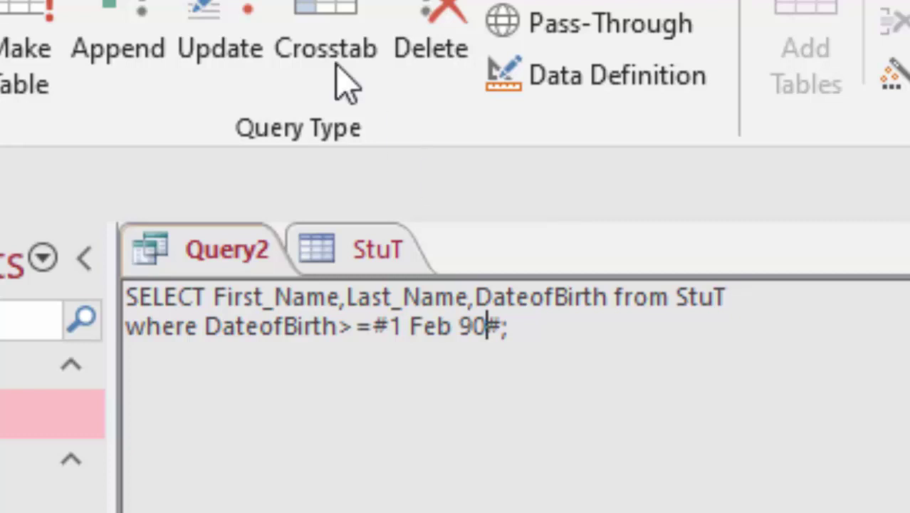
{"action": "left_click", "coordinate": [4, 42]}
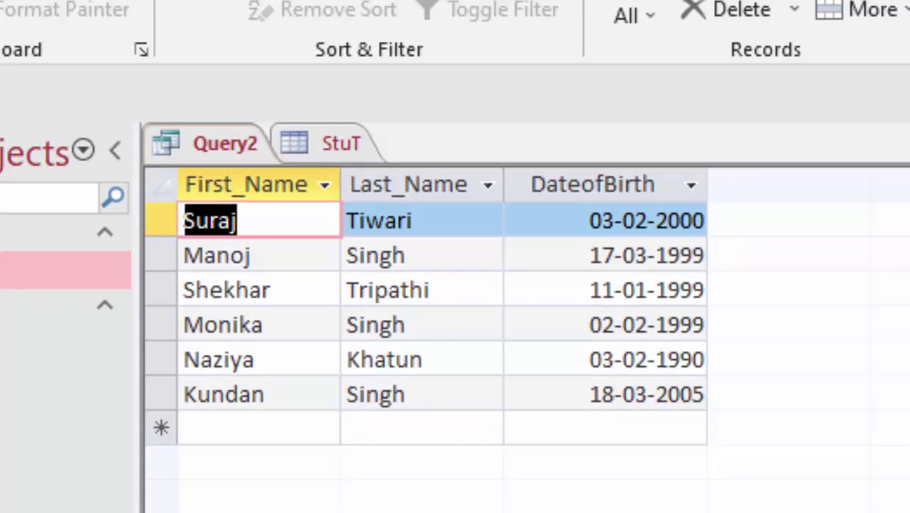
Step: Change Query2's cutoff year from 90 to 95 and rerun it, returning five students
{"action": "left_click", "coordinate": [30, 116]}
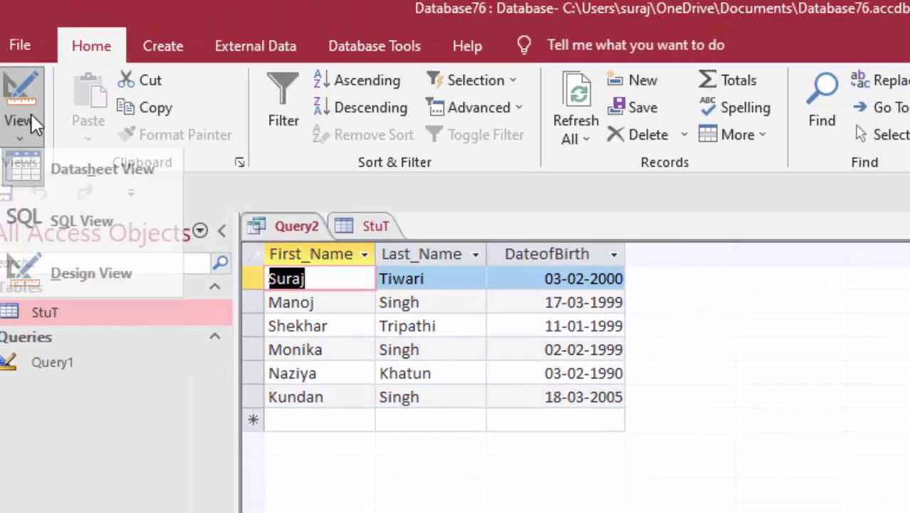
{"action": "left_click", "coordinate": [78, 222]}
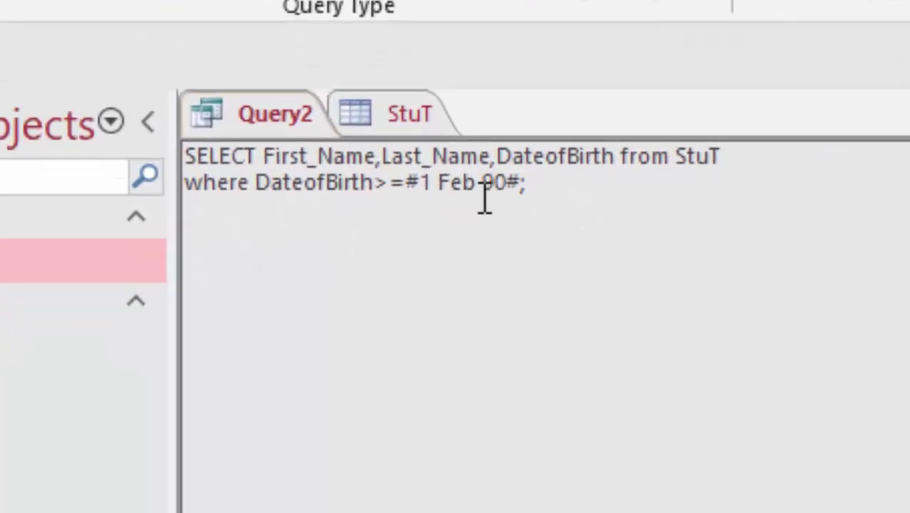
{"action": "left_click", "coordinate": [502, 183]}
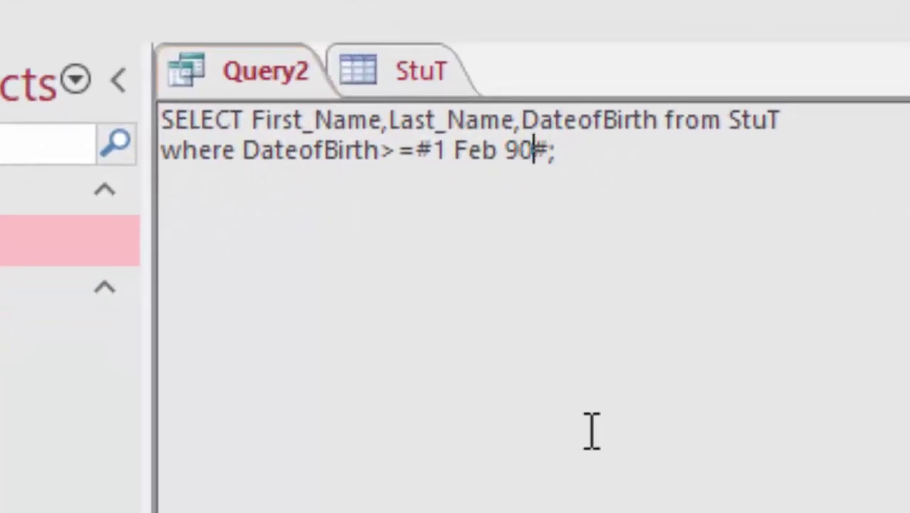
{"action": "key", "text": "BackSpace"}
{"action": "type", "text": "5"}
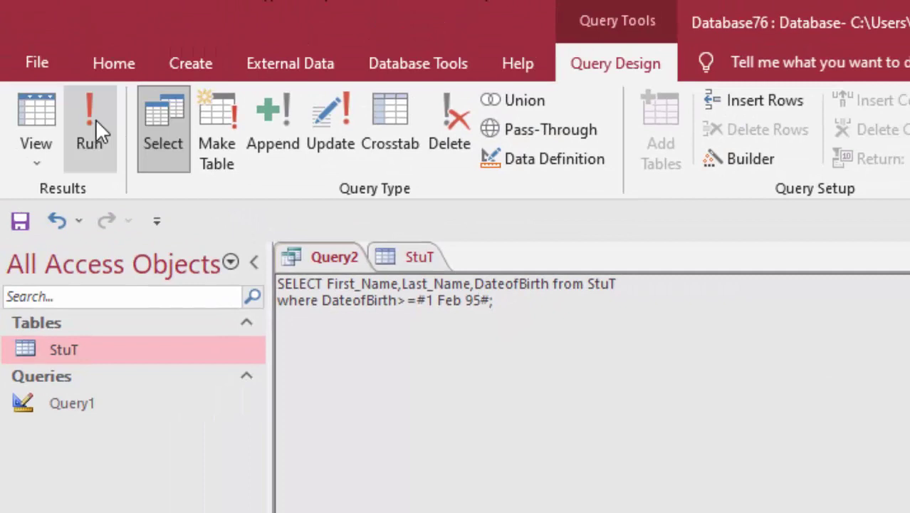
{"action": "left_click", "coordinate": [95, 119]}
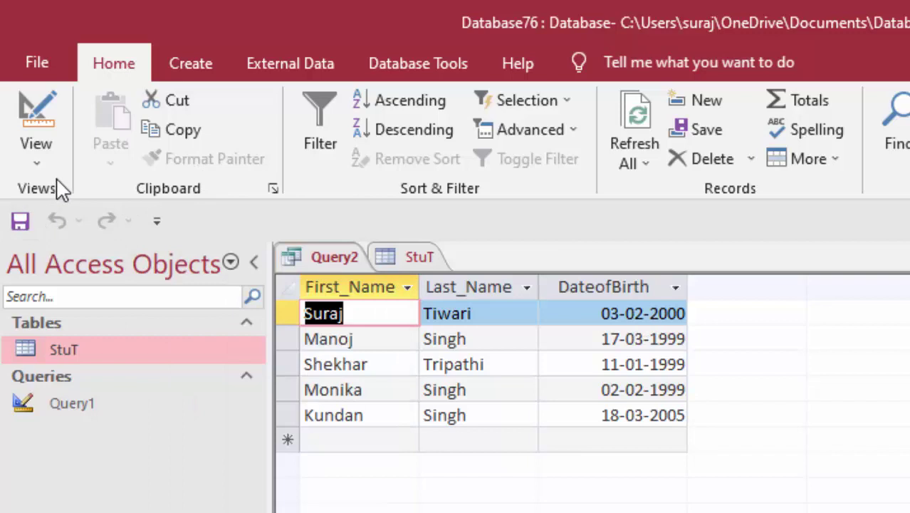
Step: Reopen the StuT table and select the 03-02-1990 date of birth
{"action": "left_click", "coordinate": [110, 342]}
{"action": "double_click", "coordinate": [111, 349]}
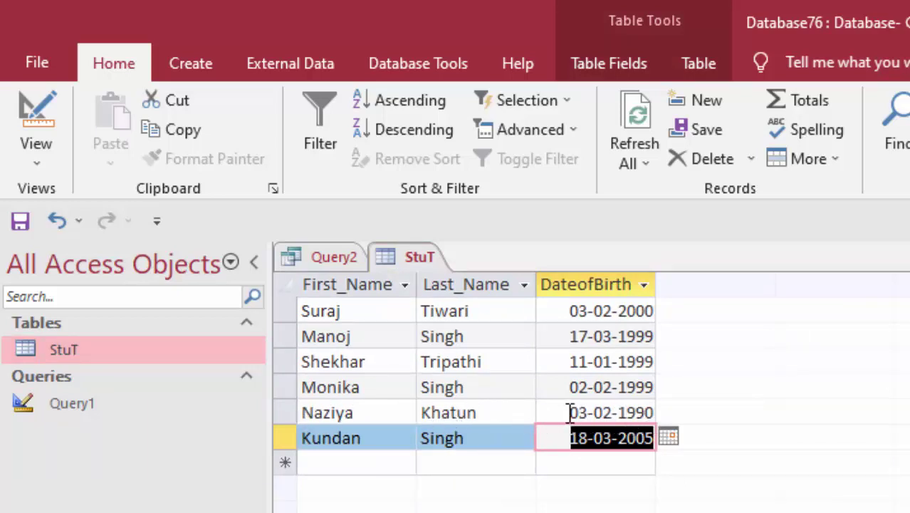
{"action": "left_click_drag", "start_coordinate": [564, 413], "coordinate": [779, 433]}
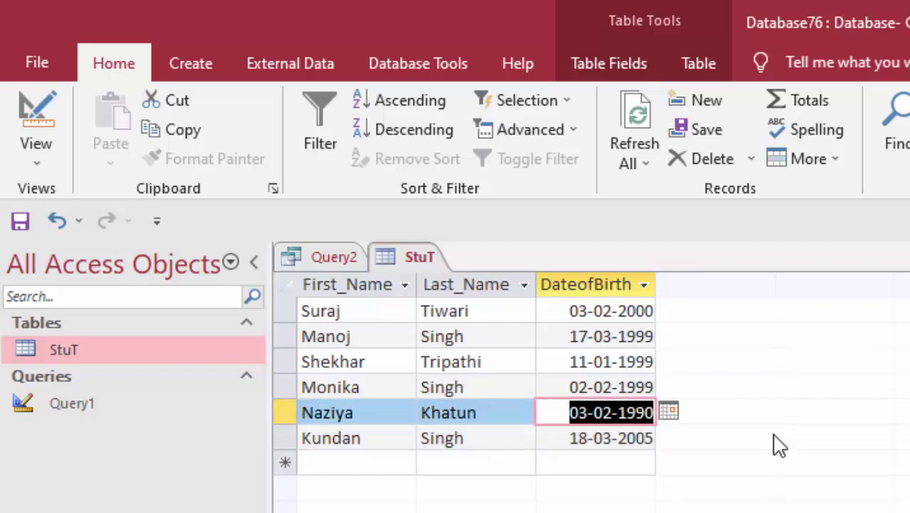